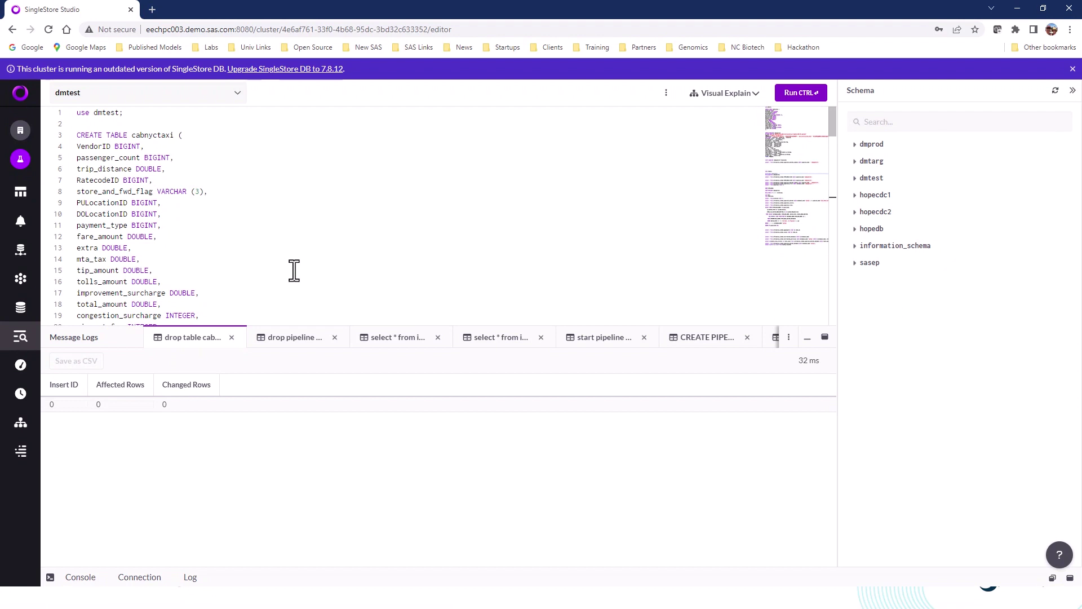
Create the cabnyctaxi table in dmtest.
click(110, 135)
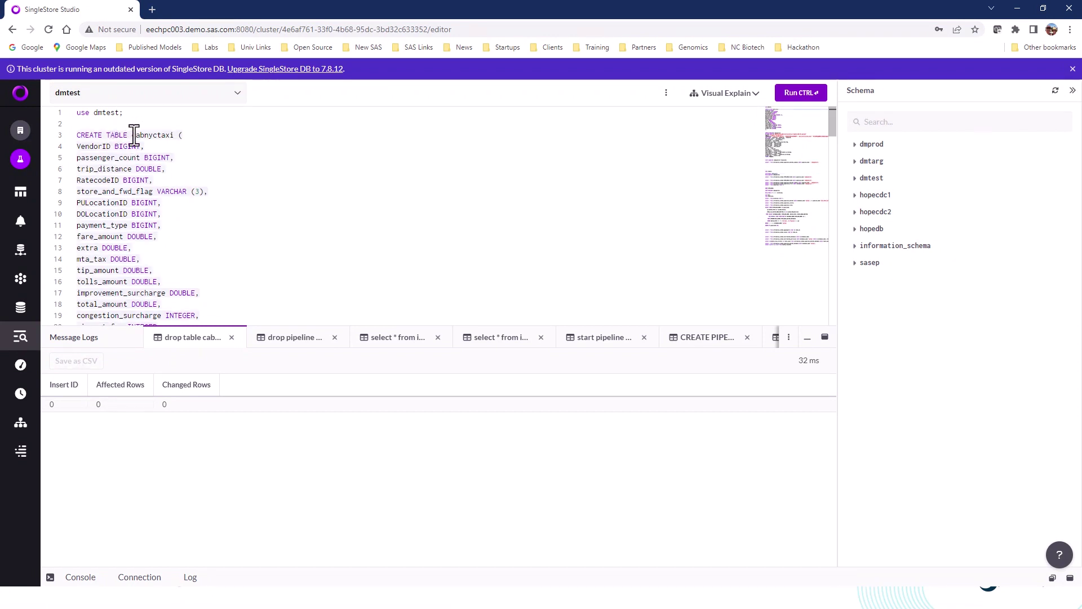
key(ctrl+Return)
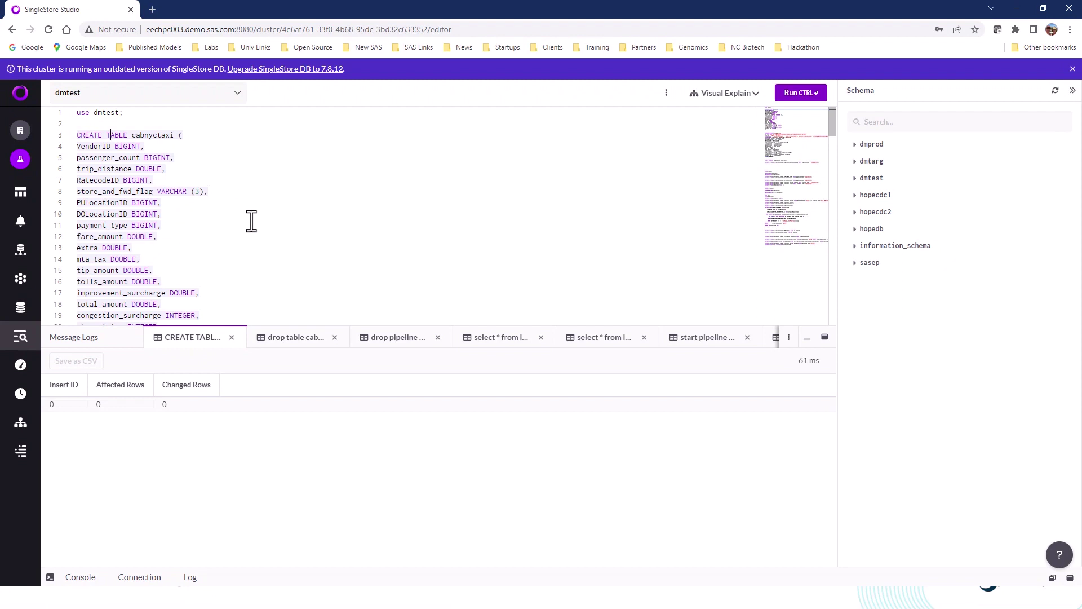
scroll(248, 220, down, 5)
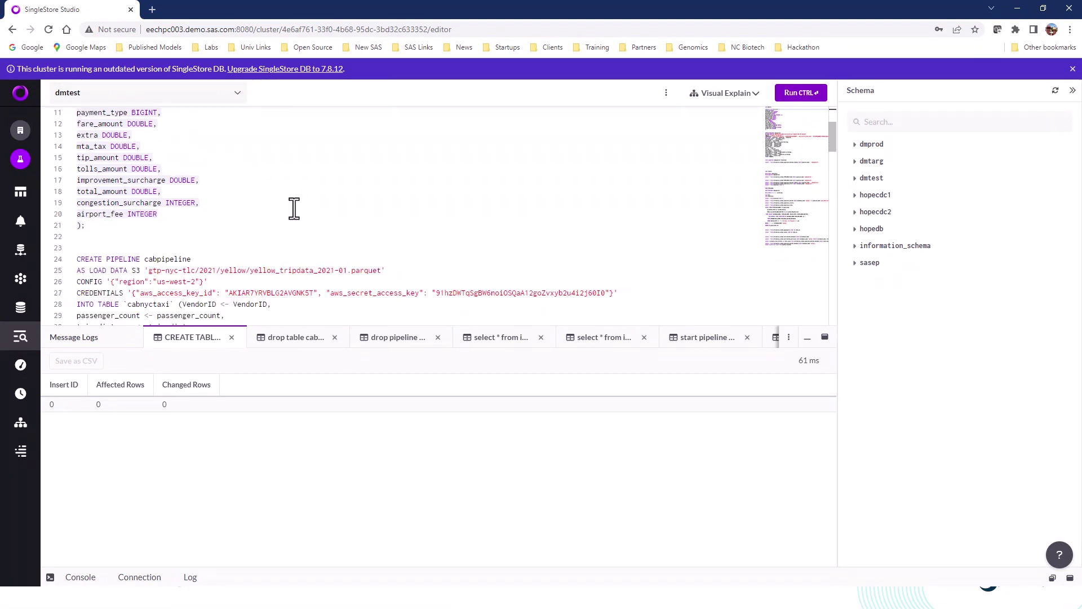
scroll(293, 209, down, 3)
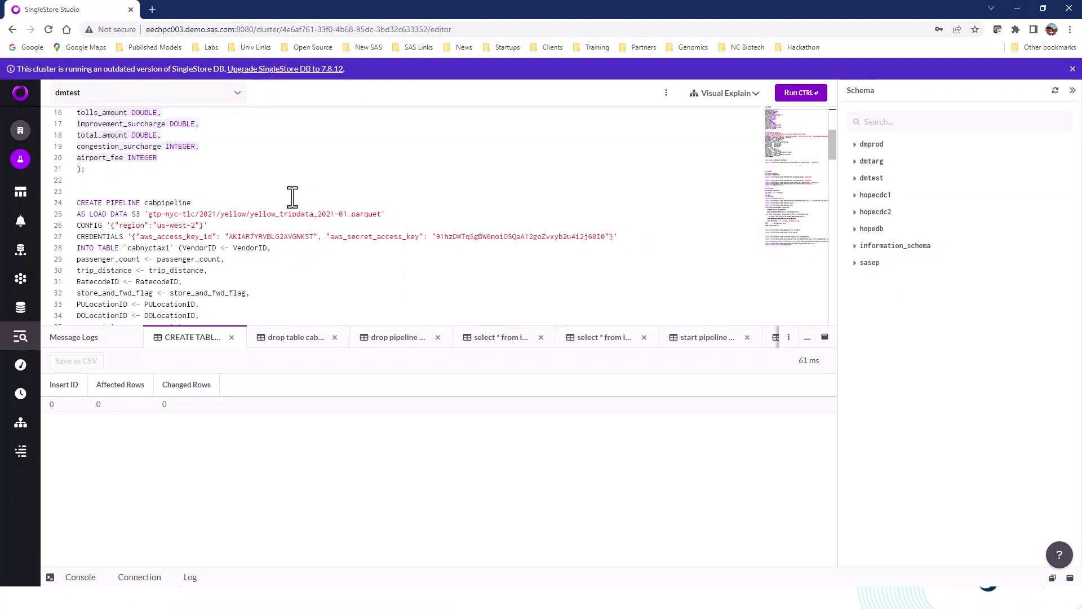
scroll(287, 186, down, 2)
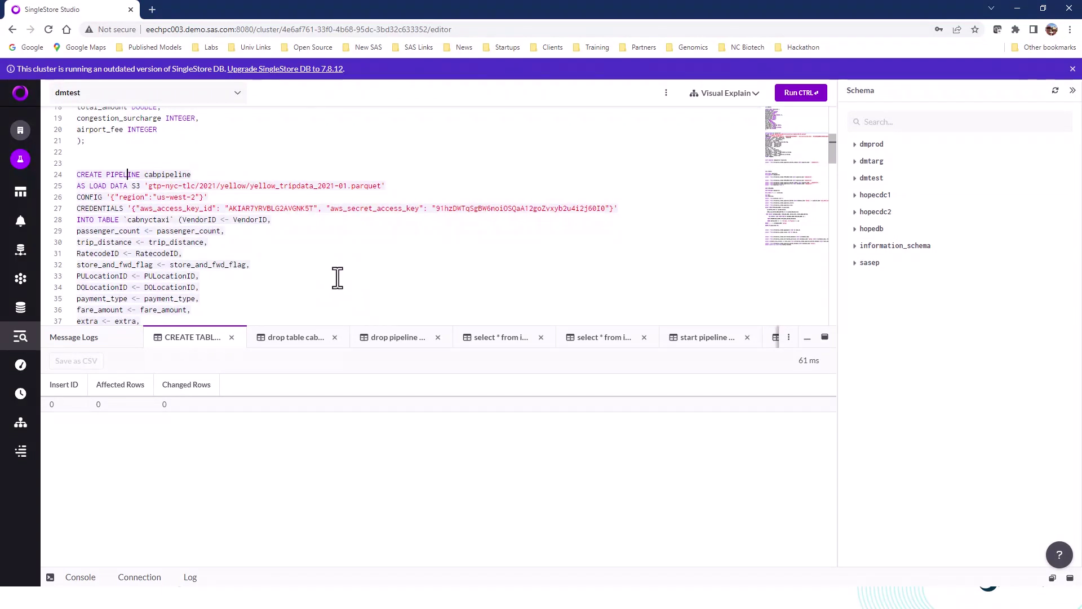
Create the cabpipeline pipeline for the yellow-taxi parquet file and start it.
key(ctrl+Return)
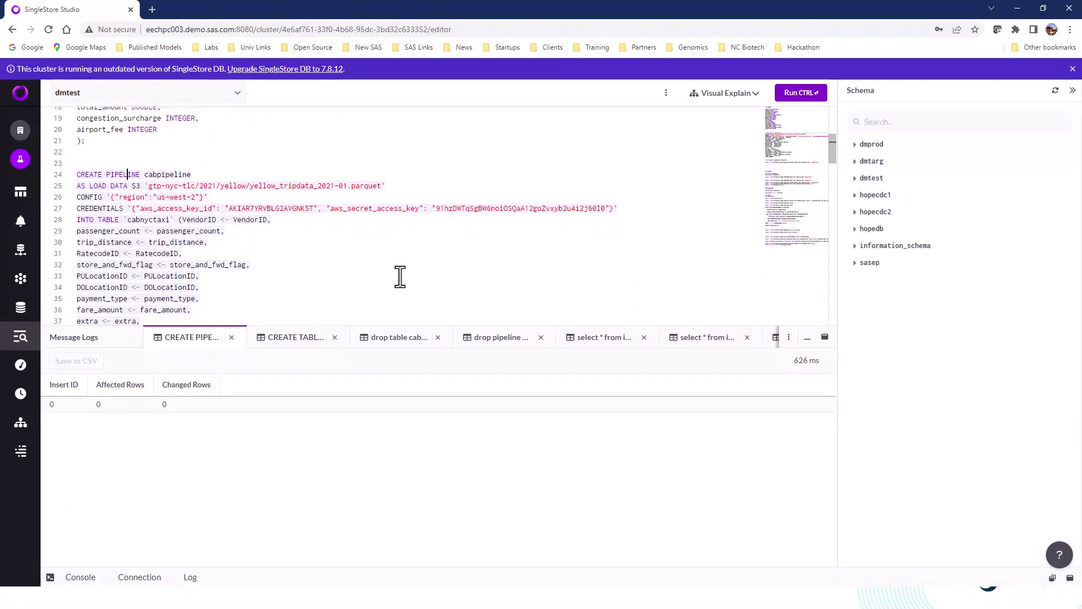
scroll(376, 271, down, 5)
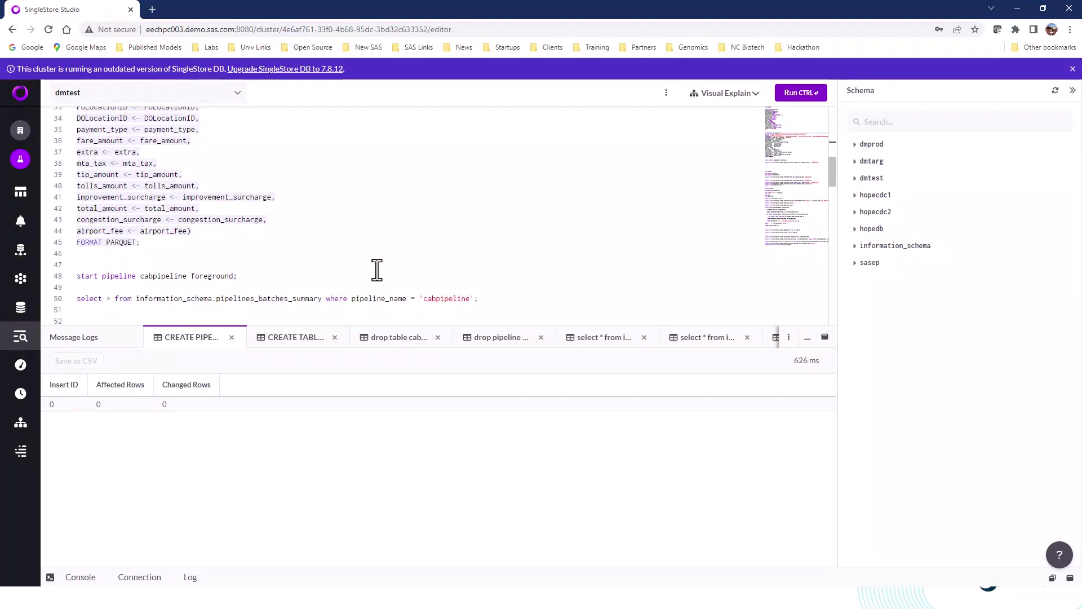
scroll(374, 270, down, 1)
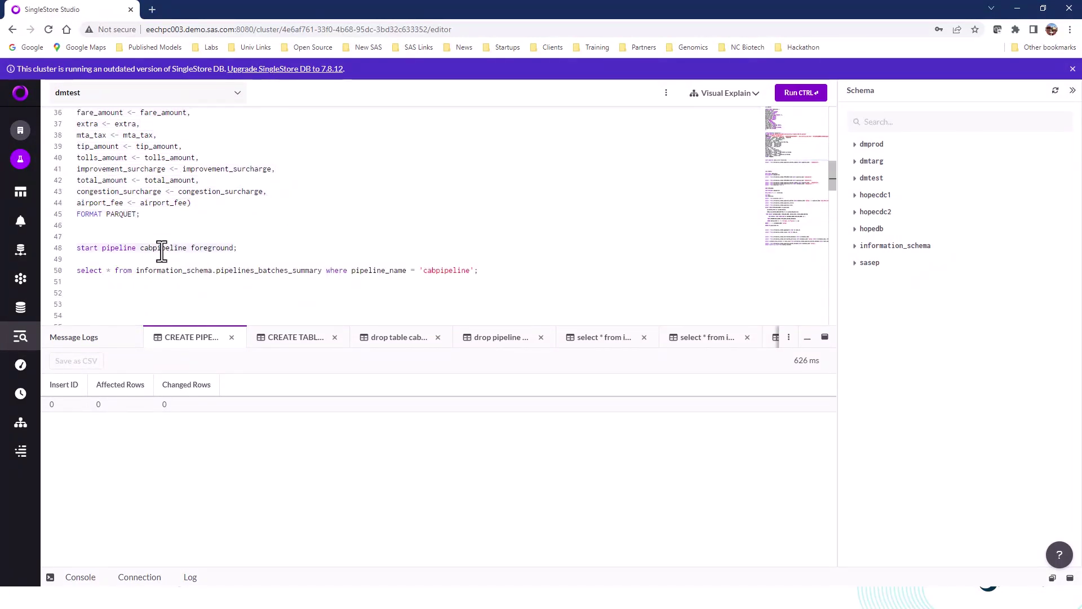
key(ctrl+Return)
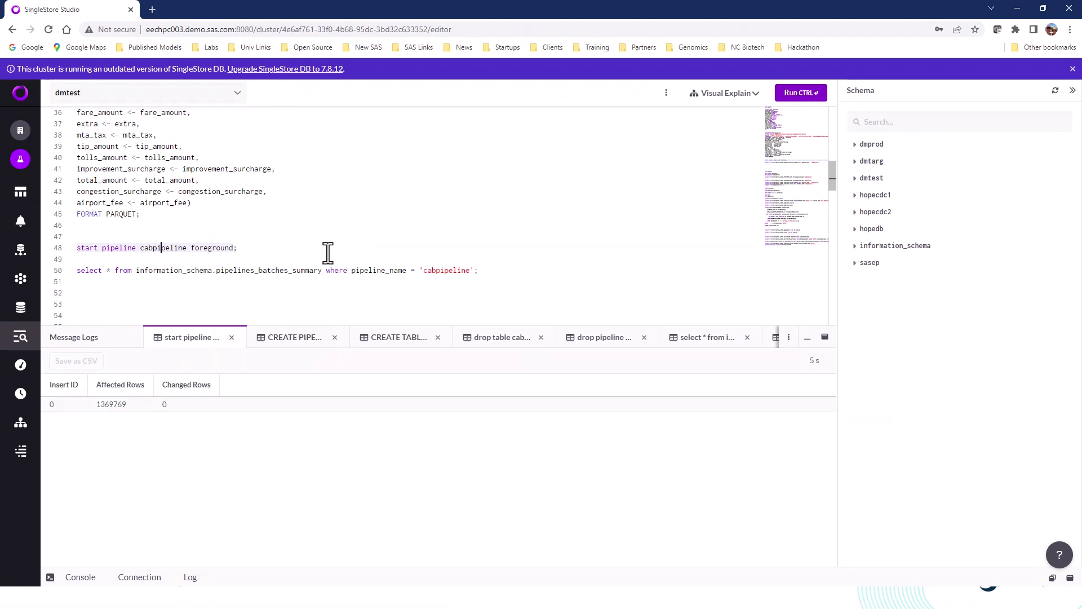
Run the pipelines_batches_summary query to confirm Succeeded, then switch to SAS Data Studio.
click(323, 270)
click(194, 271)
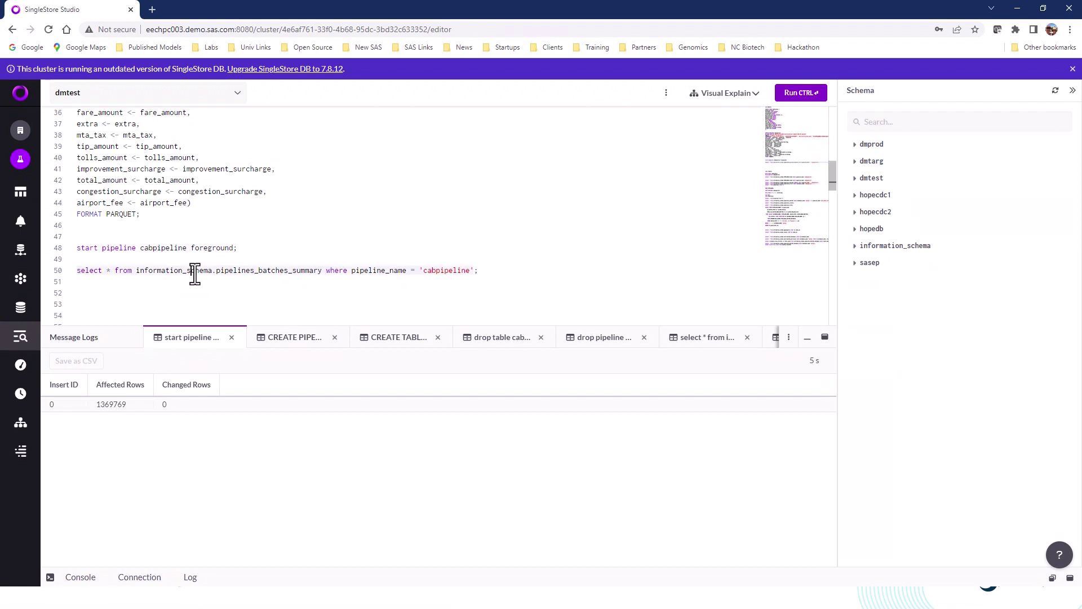
key(ctrl+Return)
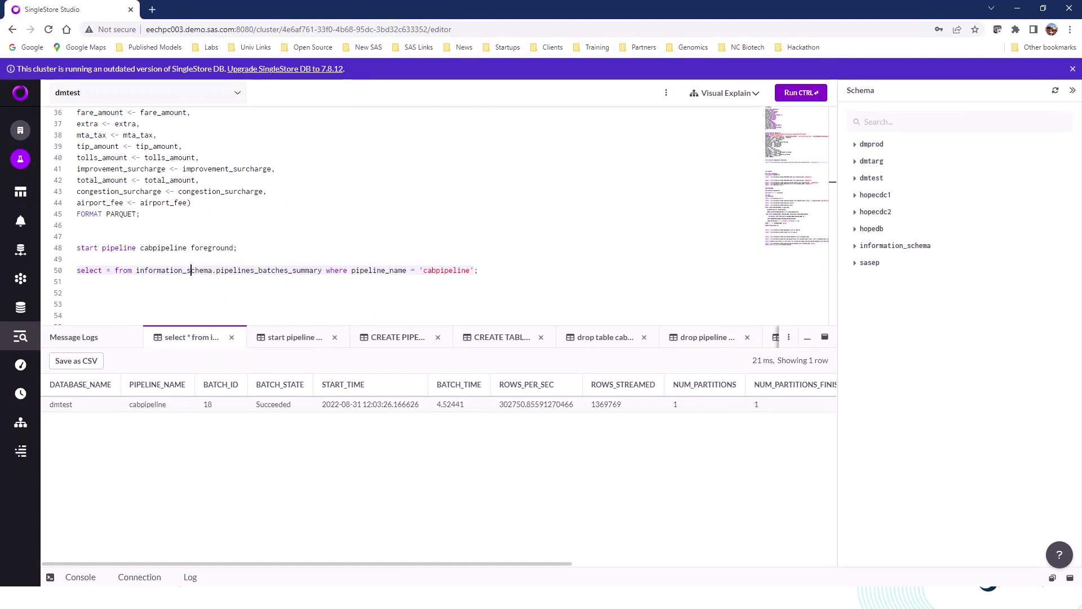
key(alt+Tab)
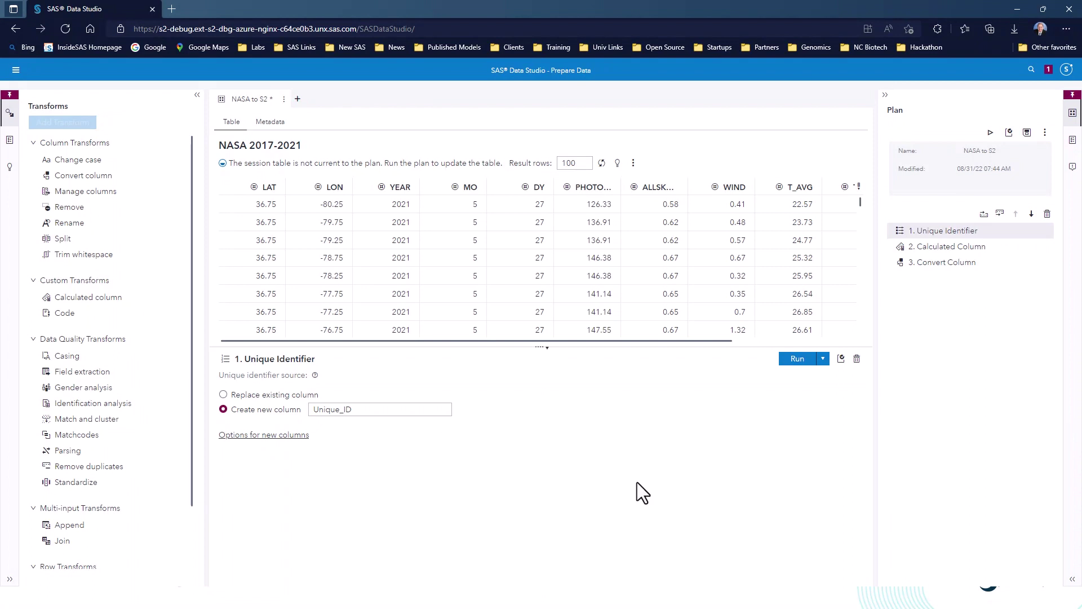
Cancel saving the NASA to S2 plan as NASA_2017_2021_S2 and open the navigation panel.
click(284, 98)
click(321, 150)
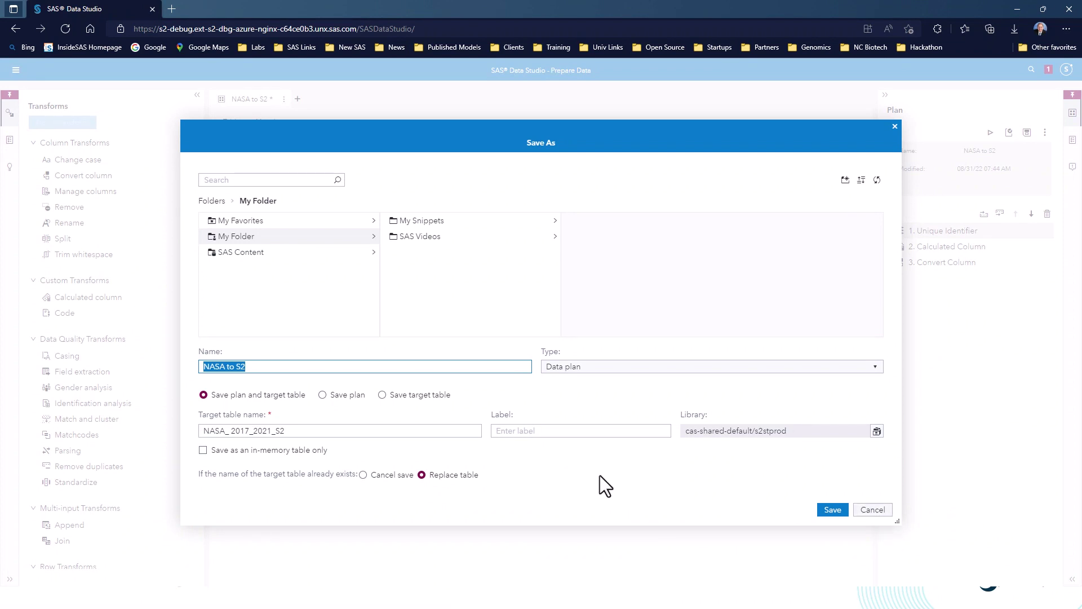
click(872, 509)
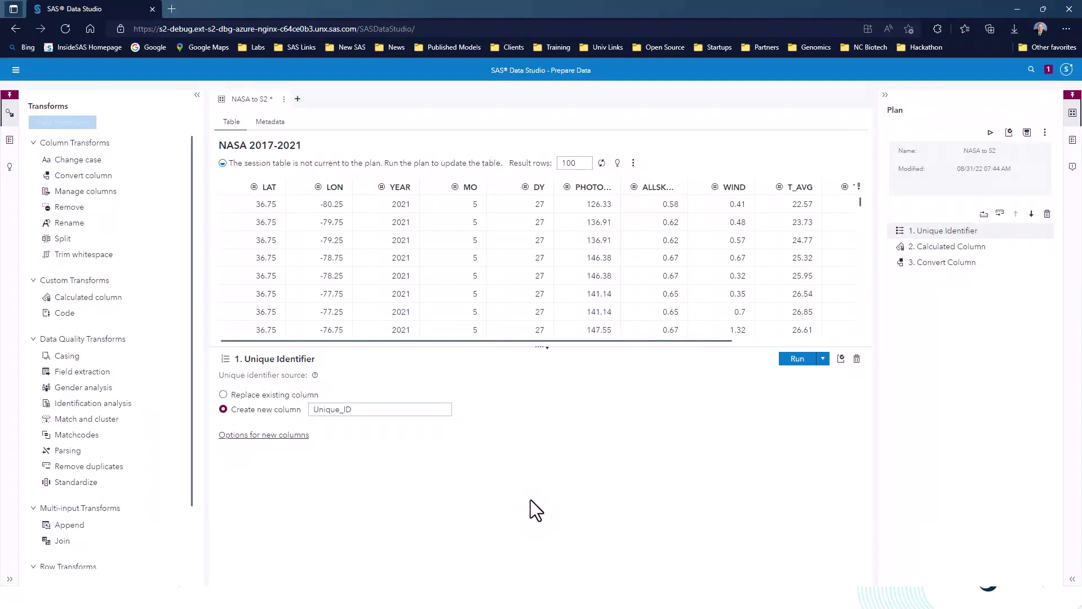
click(16, 70)
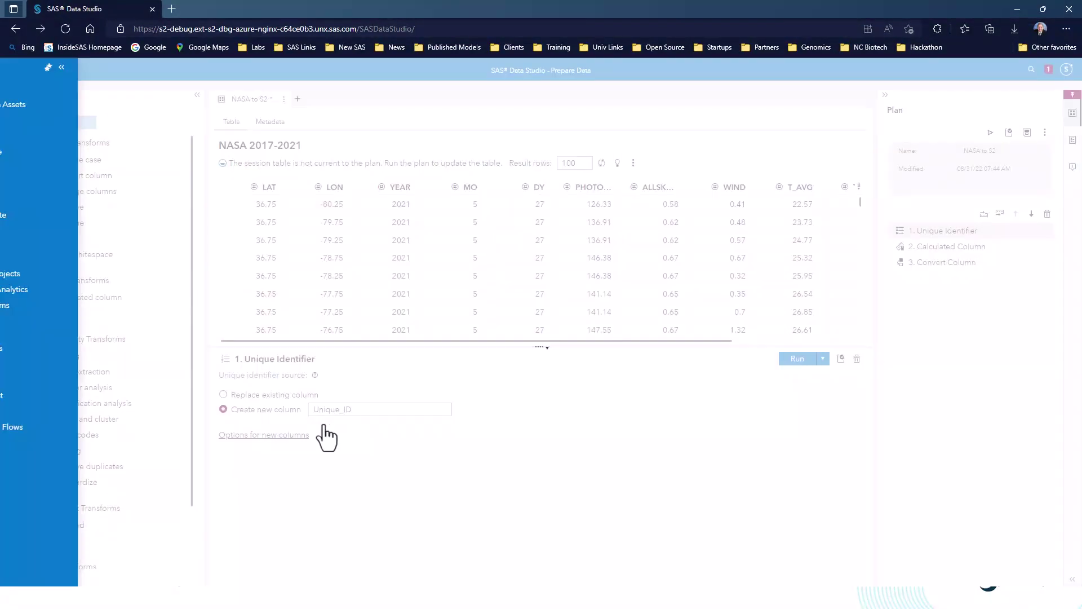
In Visual Analytics, switch the report's data source to NASA_2017_2021_S2.
click(51, 138)
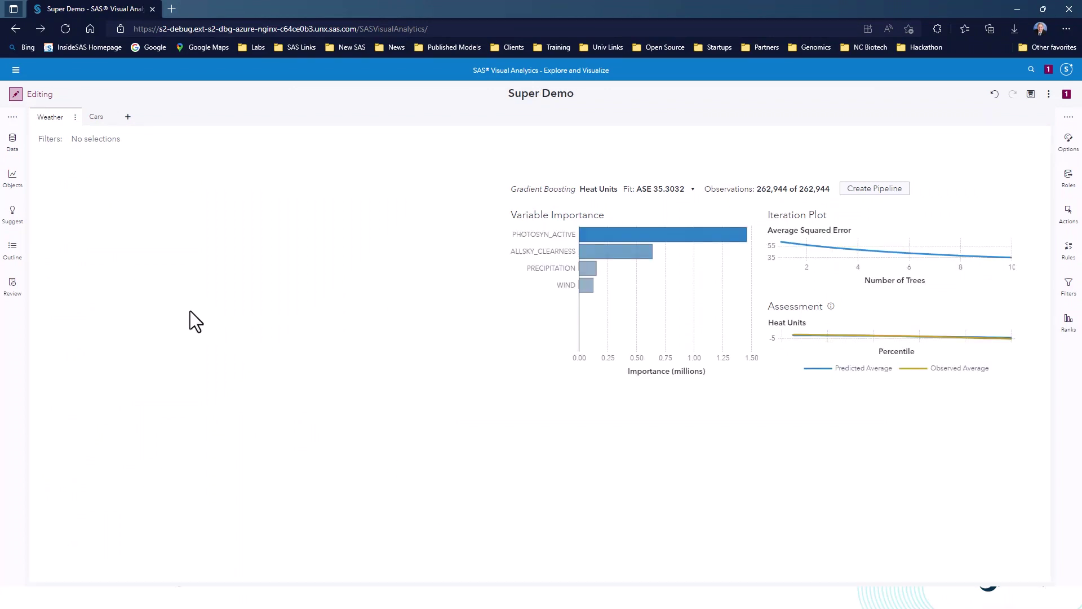
click(13, 141)
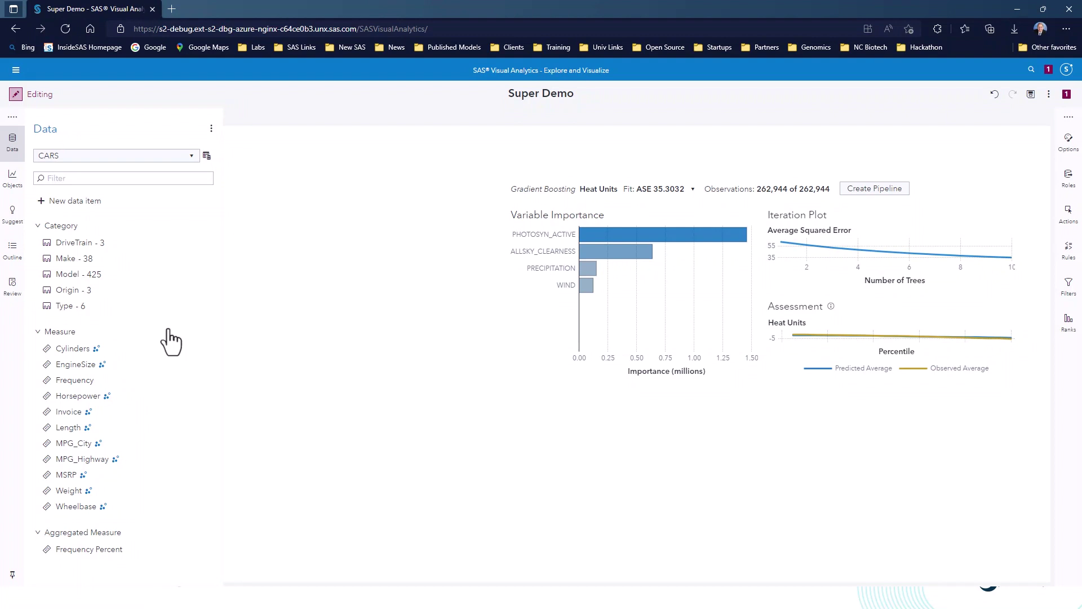
click(191, 156)
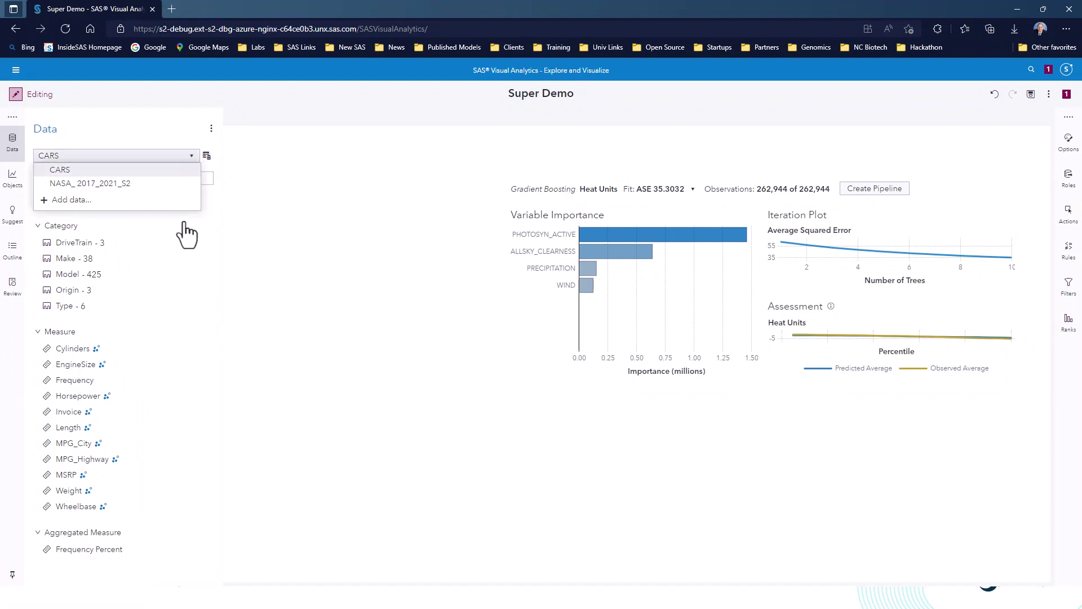
click(117, 183)
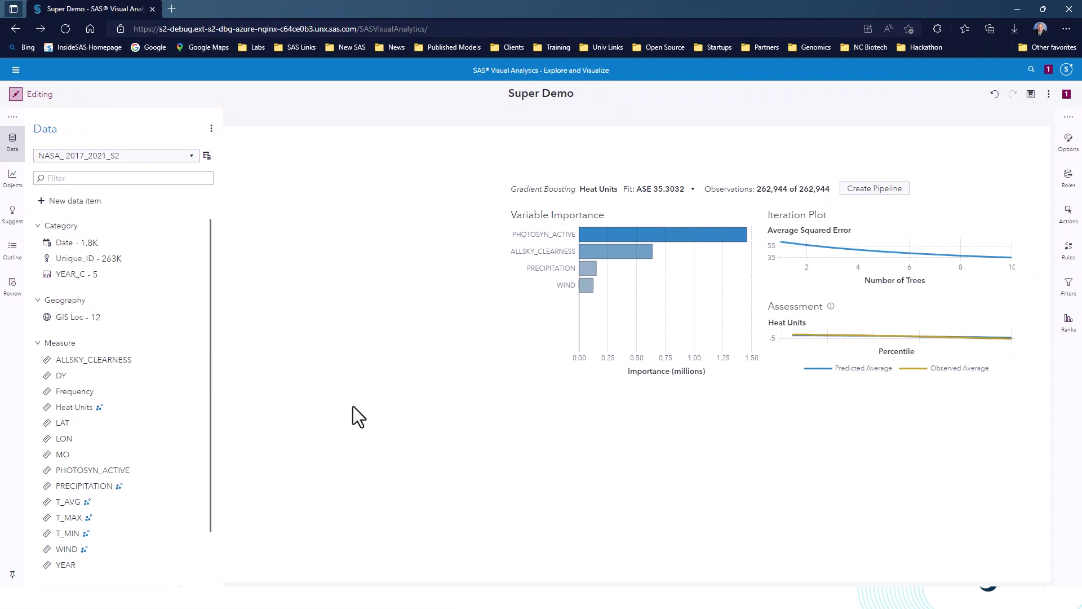
mouse_move(69, 248)
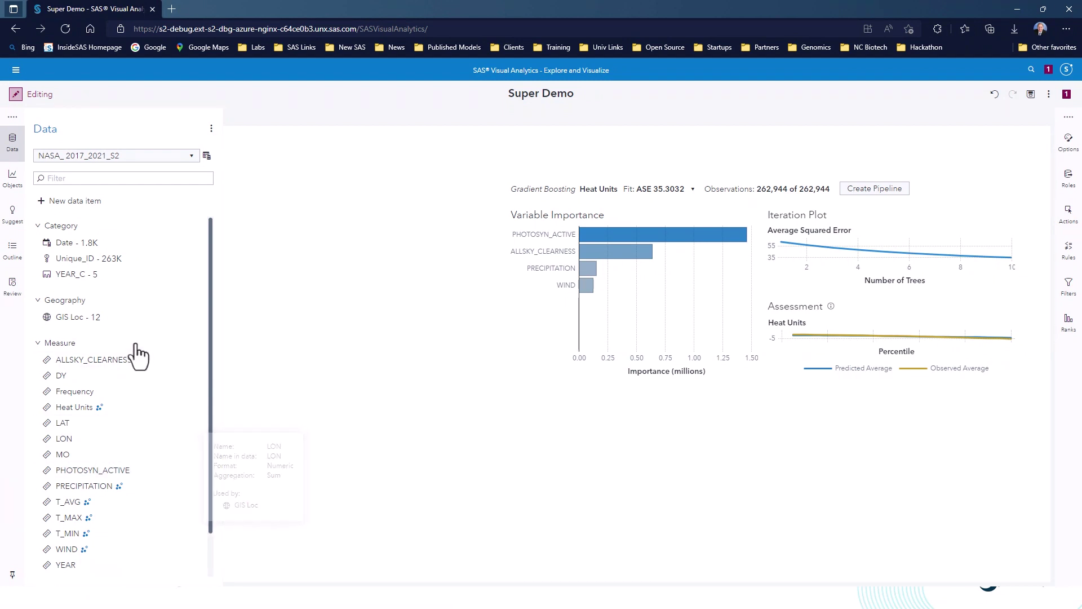
mouse_move(119, 250)
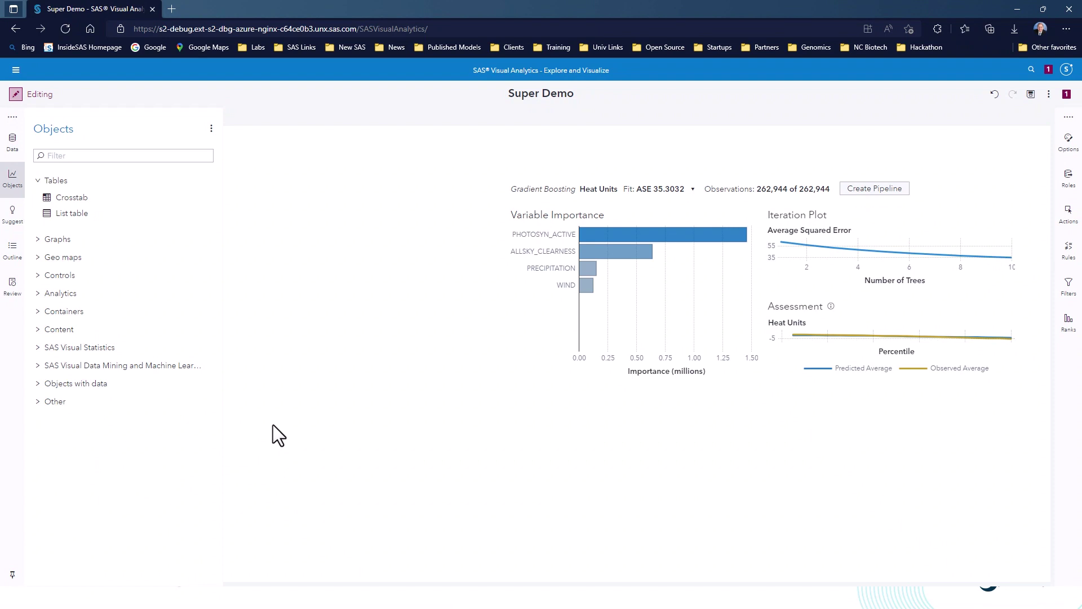
Add a geo coordinate map to the report page.
click(57, 239)
scroll(128, 465, down, 8)
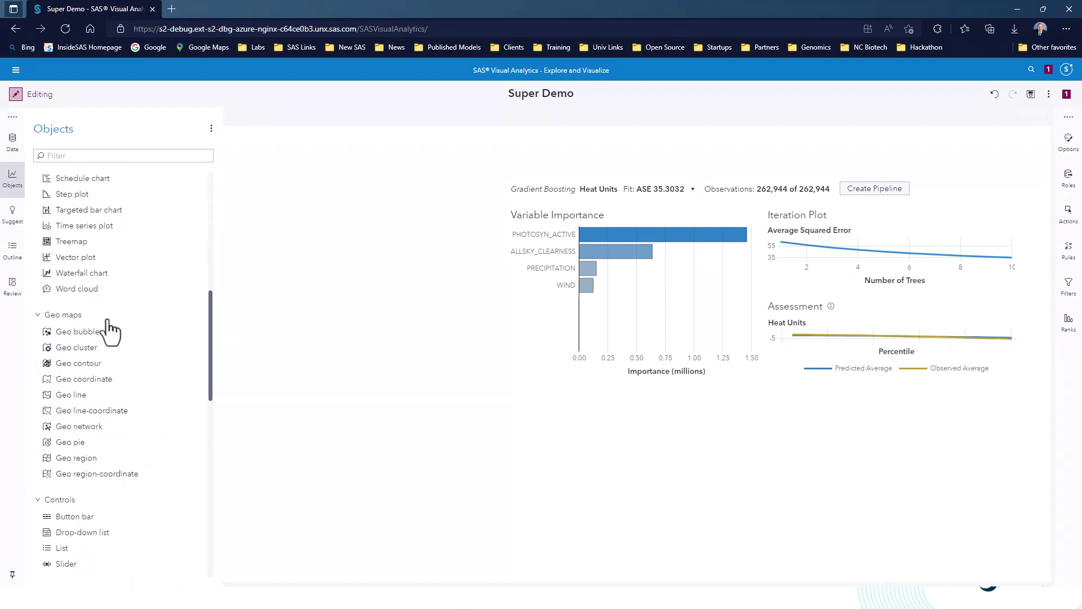
drag(100, 392, 194, 498)
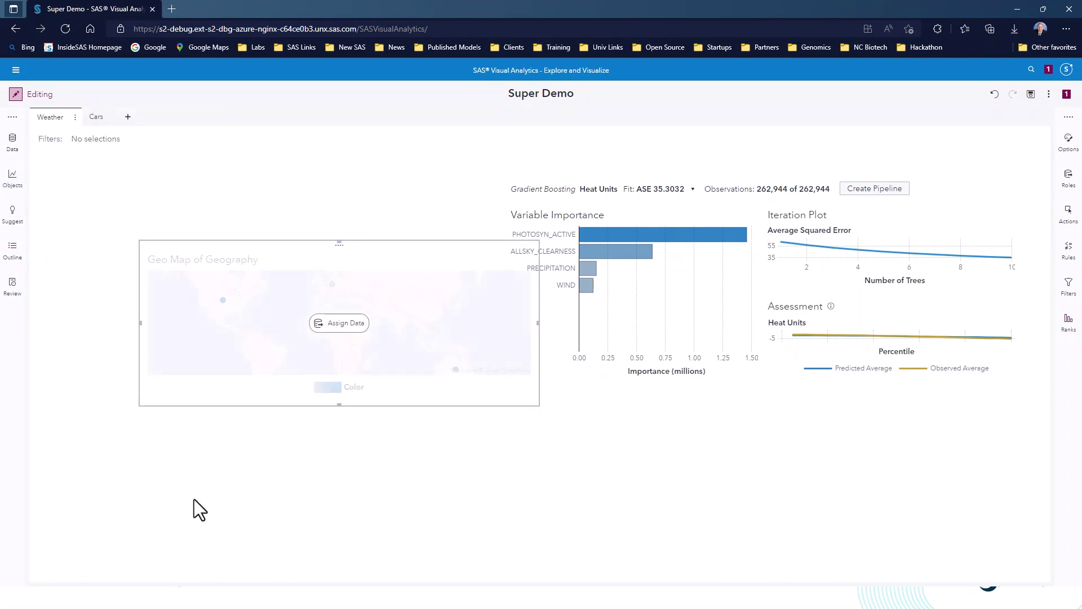
Assign GIS Loc to Geography and PRECIPITATION to Size, then move the map top-left.
click(338, 324)
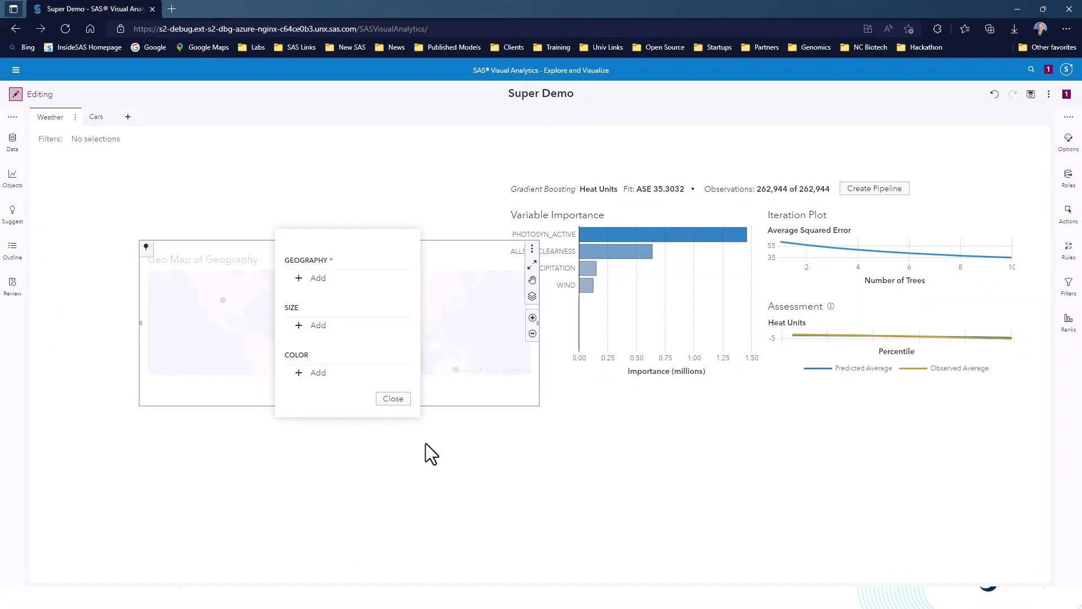
click(327, 278)
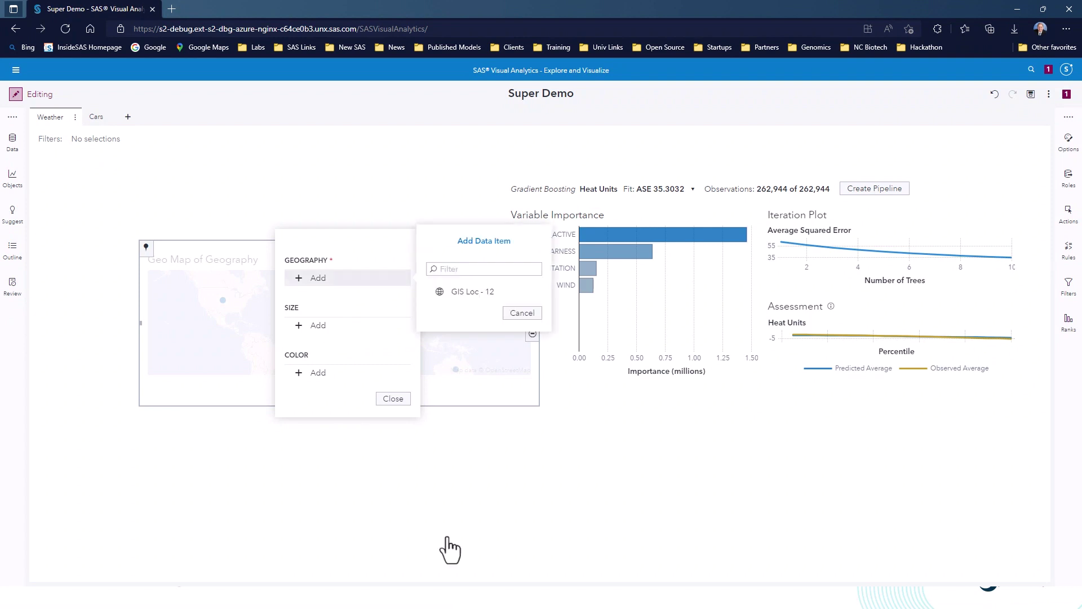
click(467, 291)
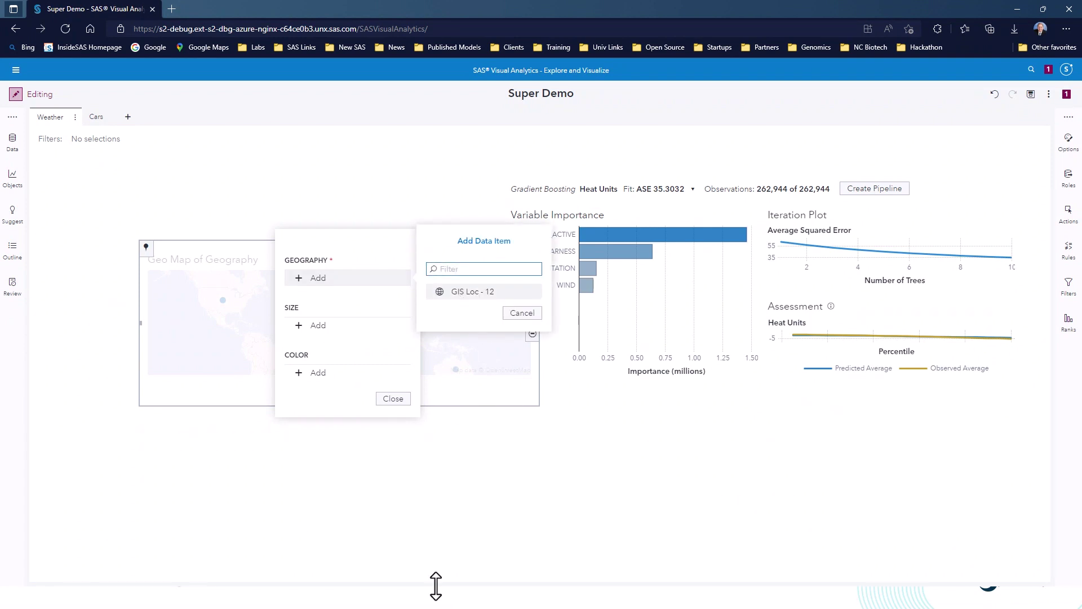
click(317, 326)
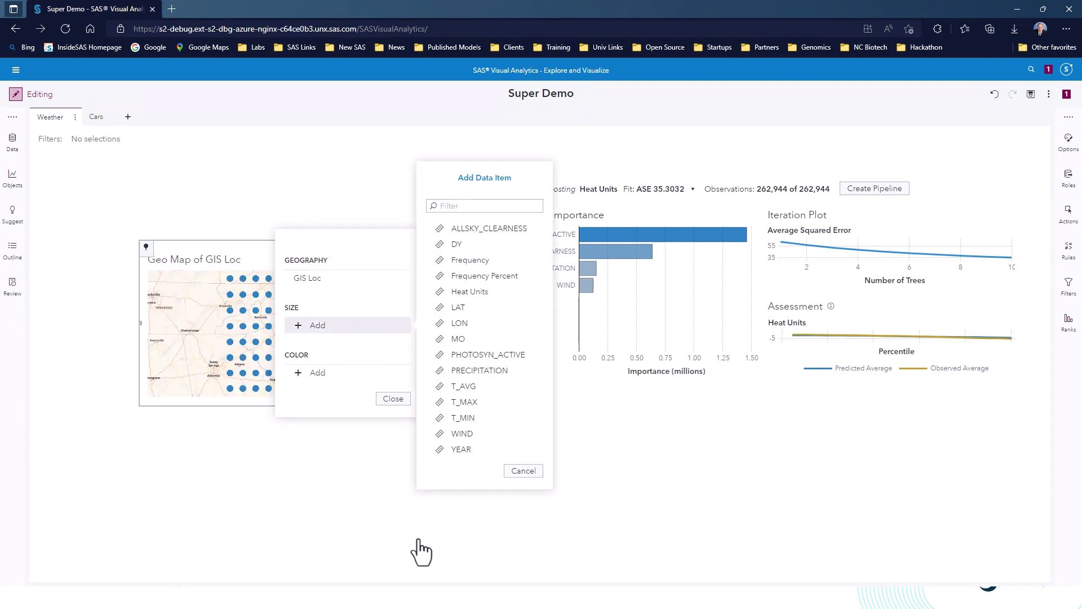
click(479, 370)
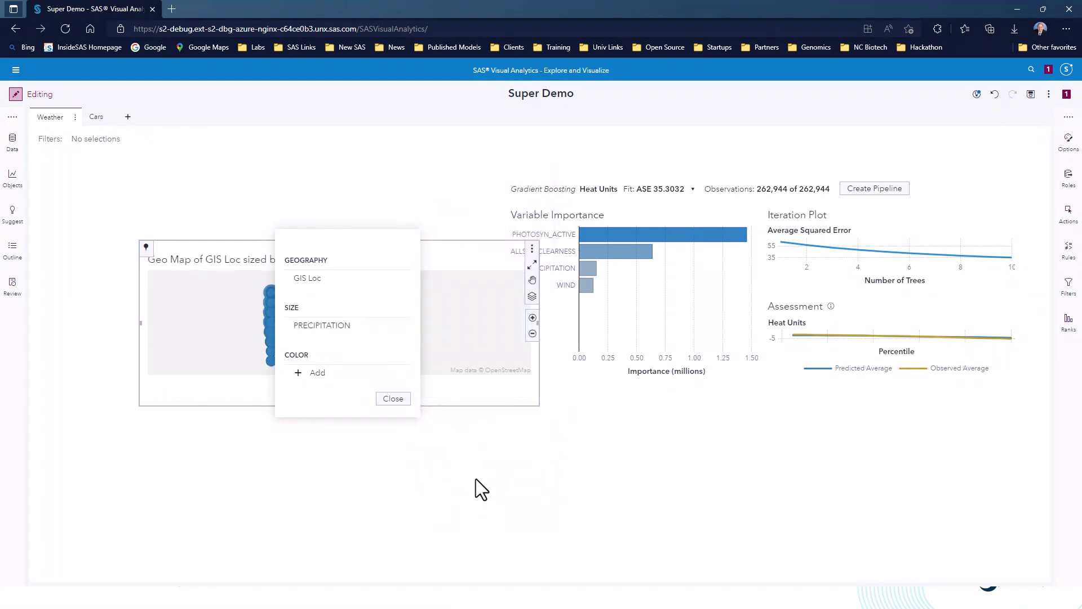
click(391, 402)
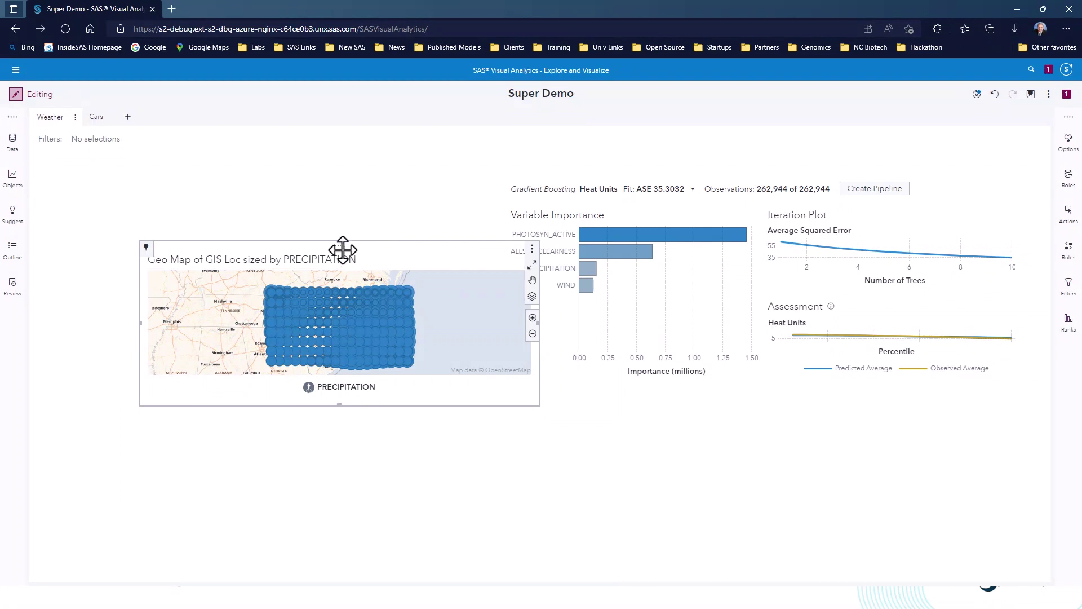
drag(343, 250, 242, 205)
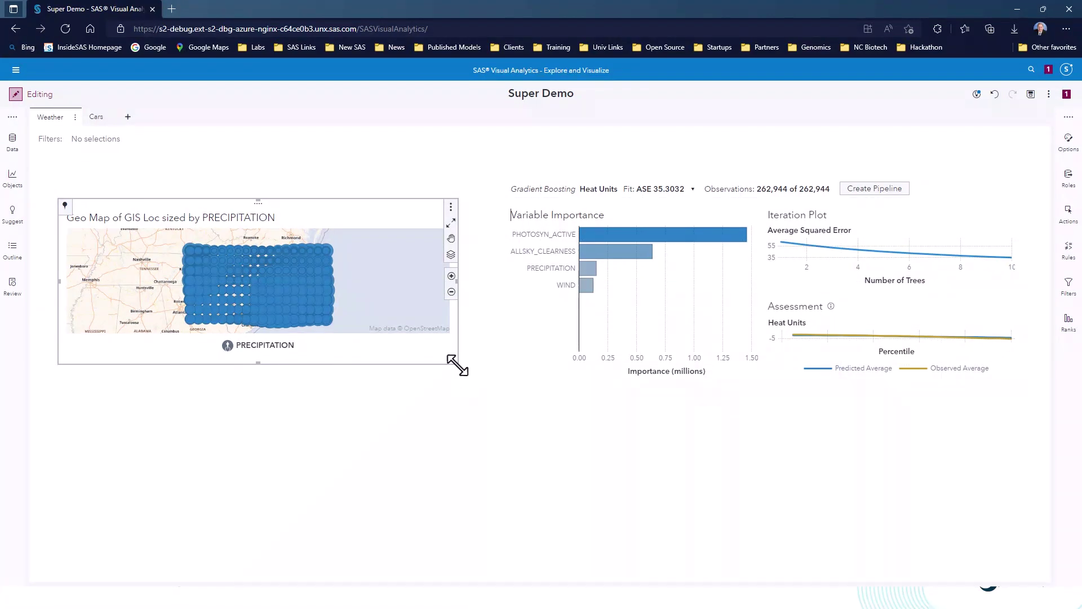
Enlarge the geo map slightly and set its legend Visibility to Off.
drag(468, 374, 479, 376)
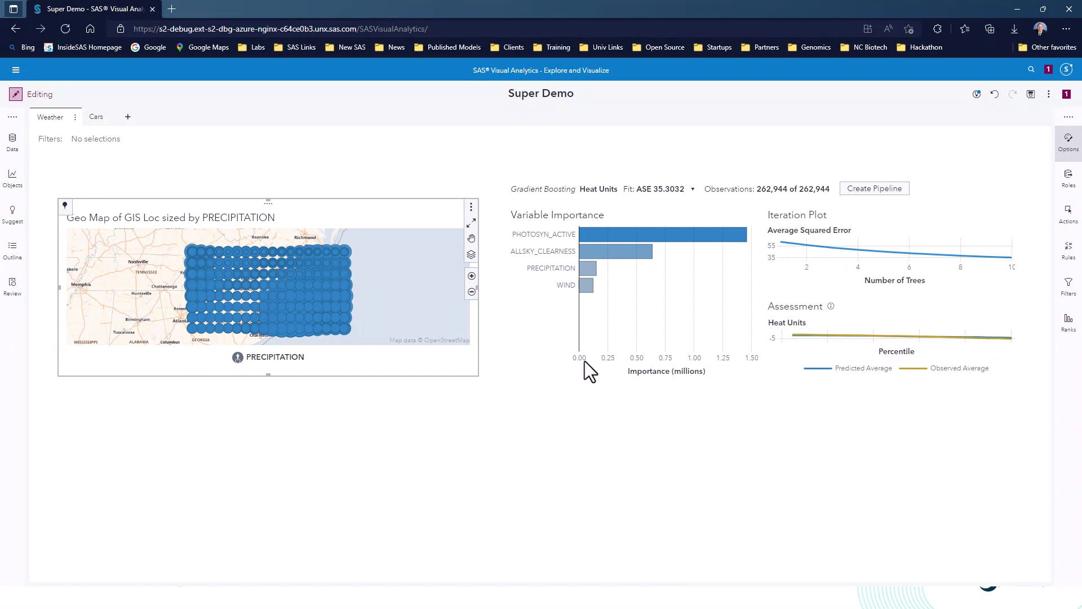
click(1069, 142)
click(1069, 156)
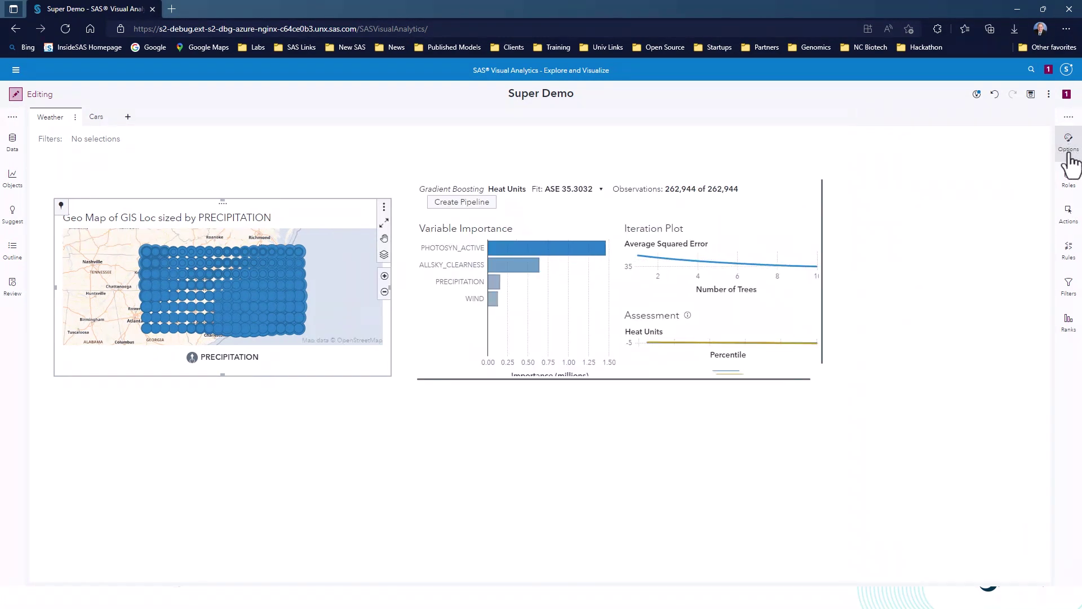
click(1067, 143)
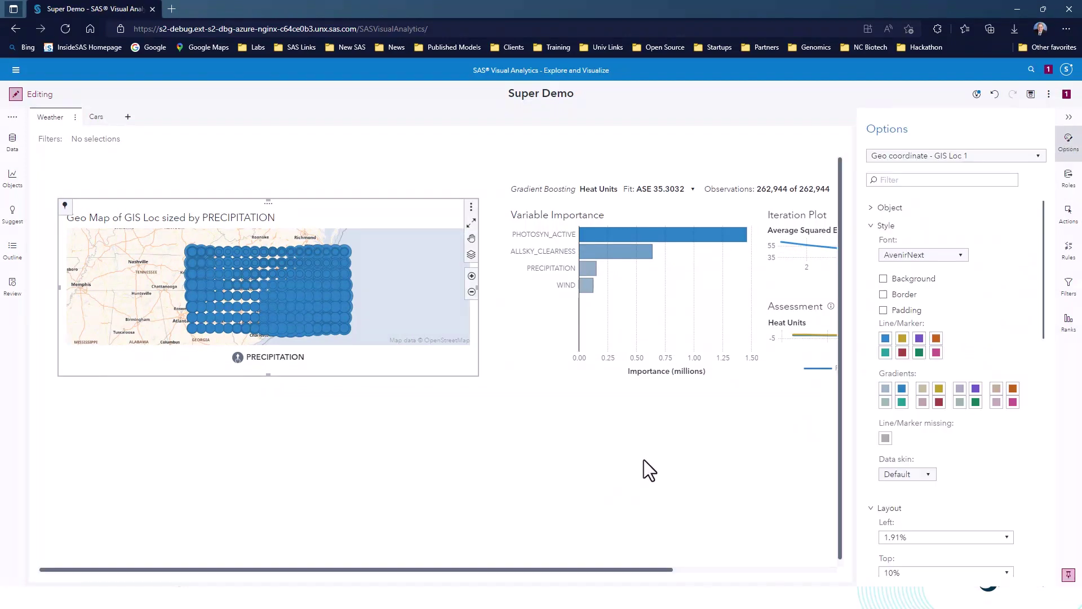
scroll(1020, 458, down, 10)
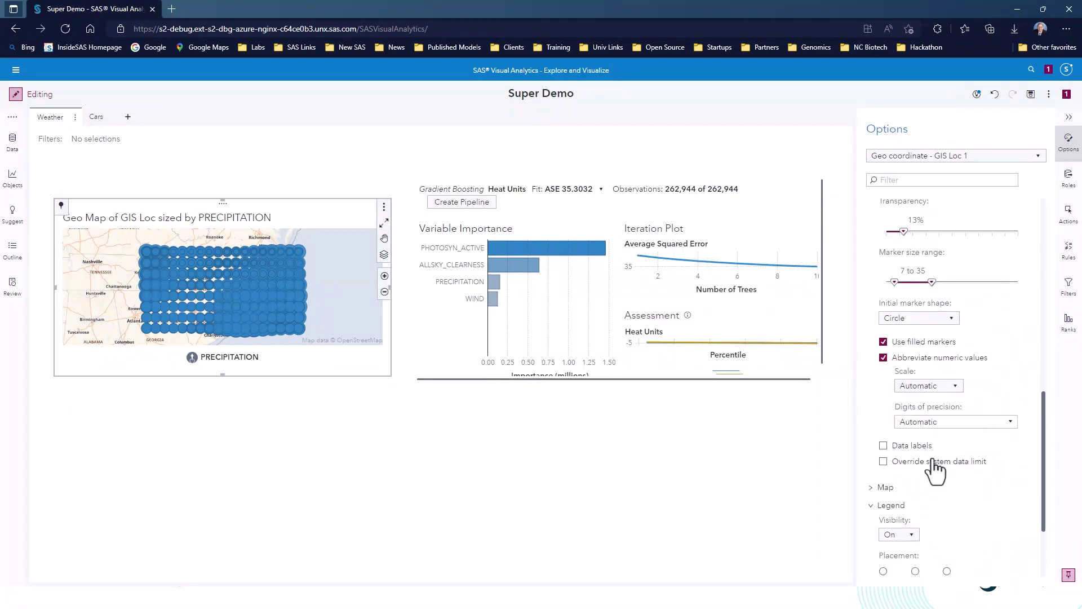
scroll(933, 462, down, 4)
click(901, 420)
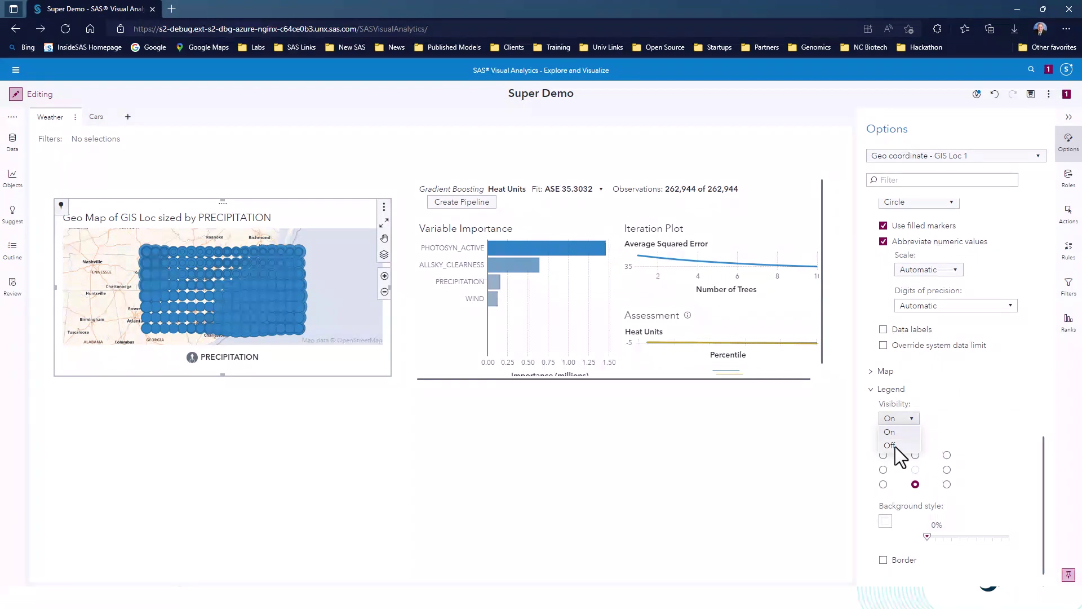
click(892, 445)
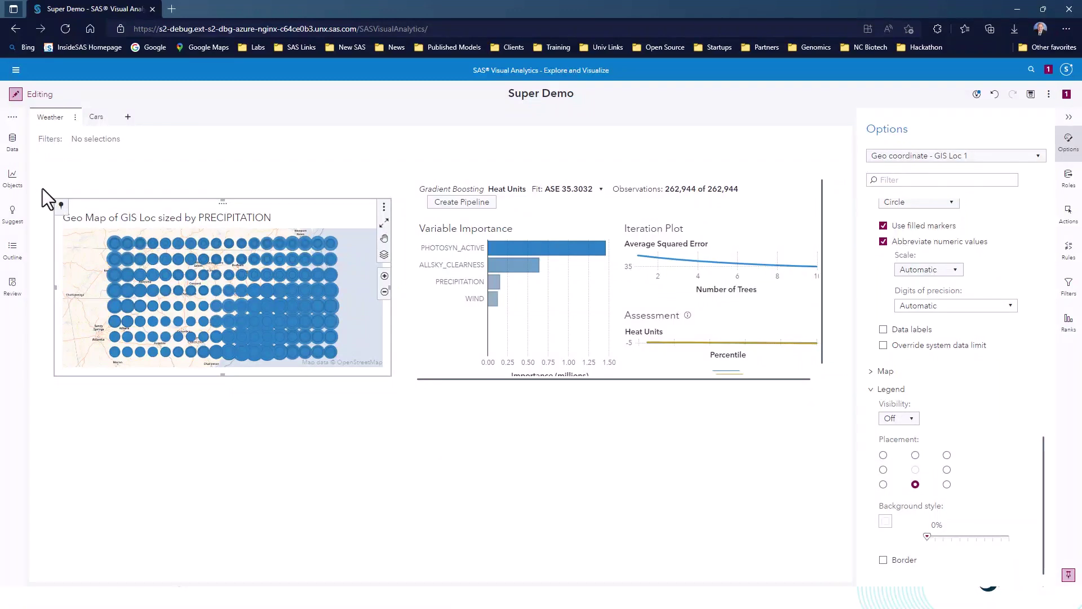
click(12, 179)
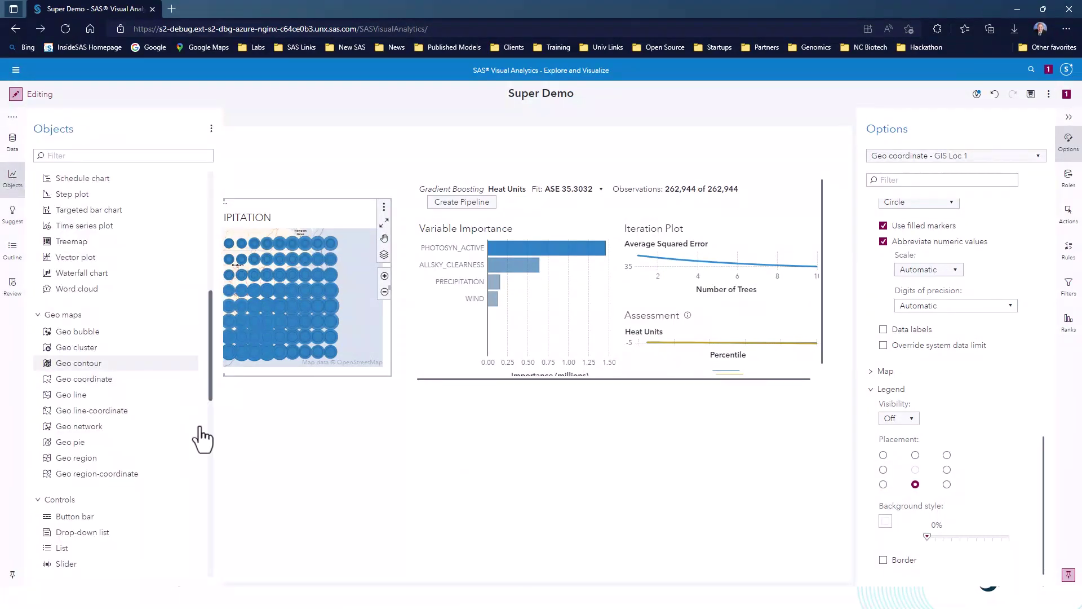
Add a dual axis bar chart below the geo map and widen it across the report.
scroll(152, 439, down, 4)
scroll(150, 437, up, 10)
scroll(149, 438, up, 1)
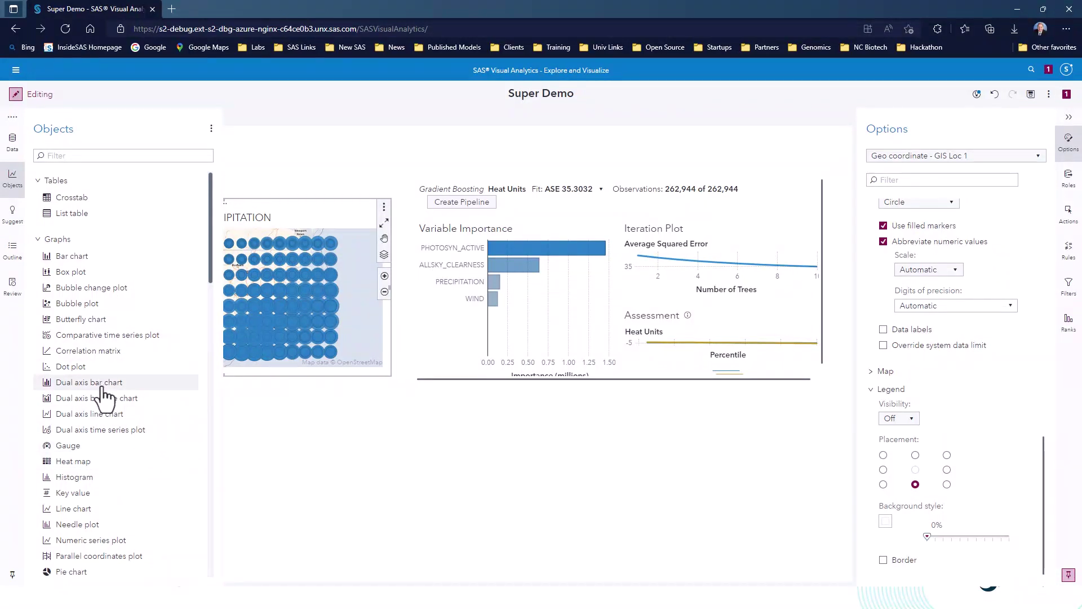
drag(107, 387, 417, 573)
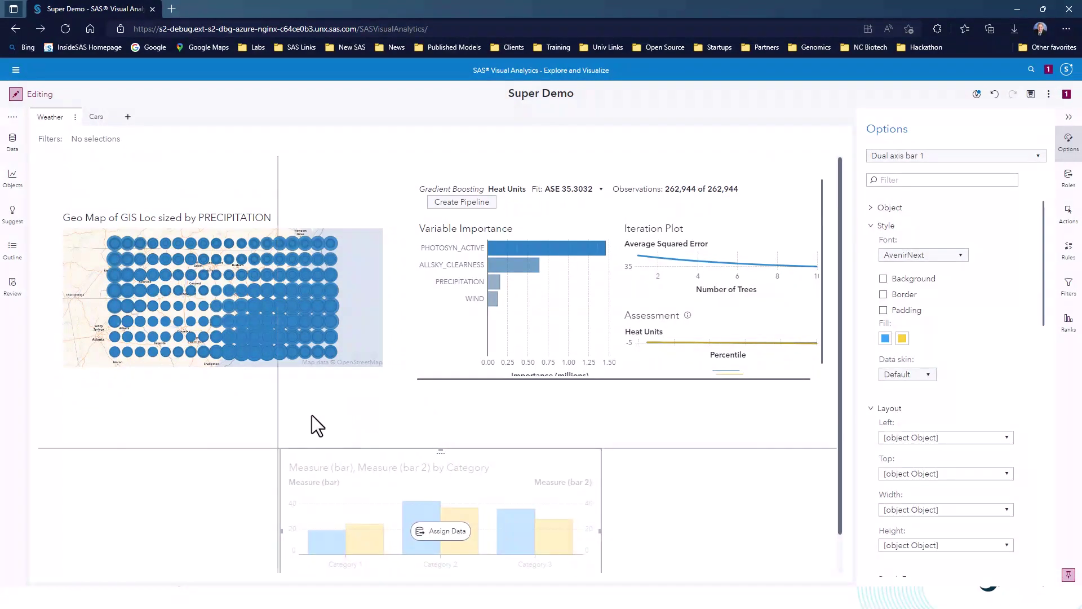
drag(447, 468, 215, 400)
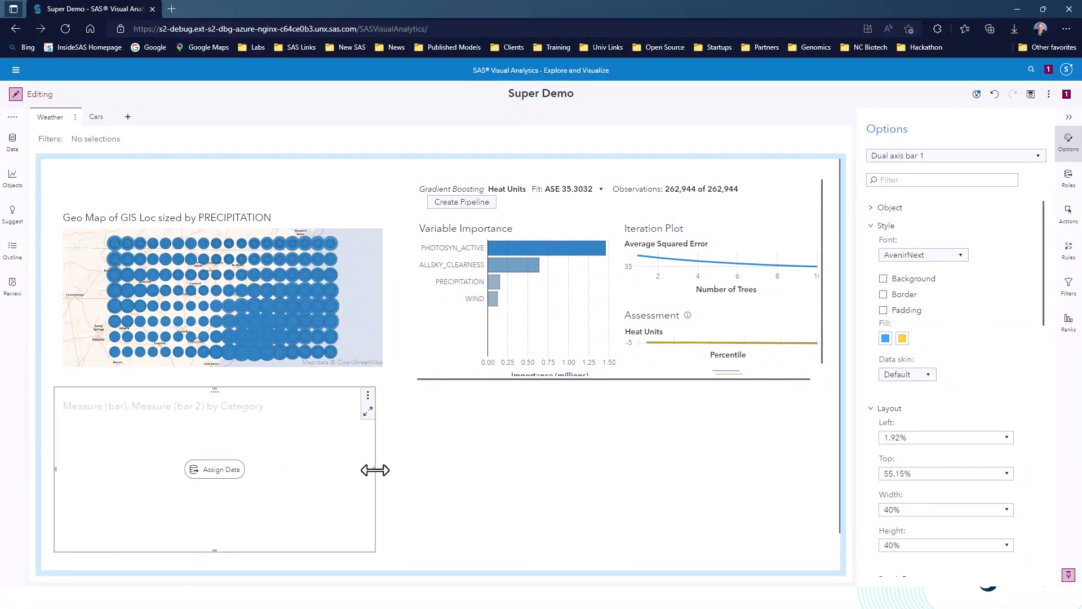
drag(374, 471, 820, 457)
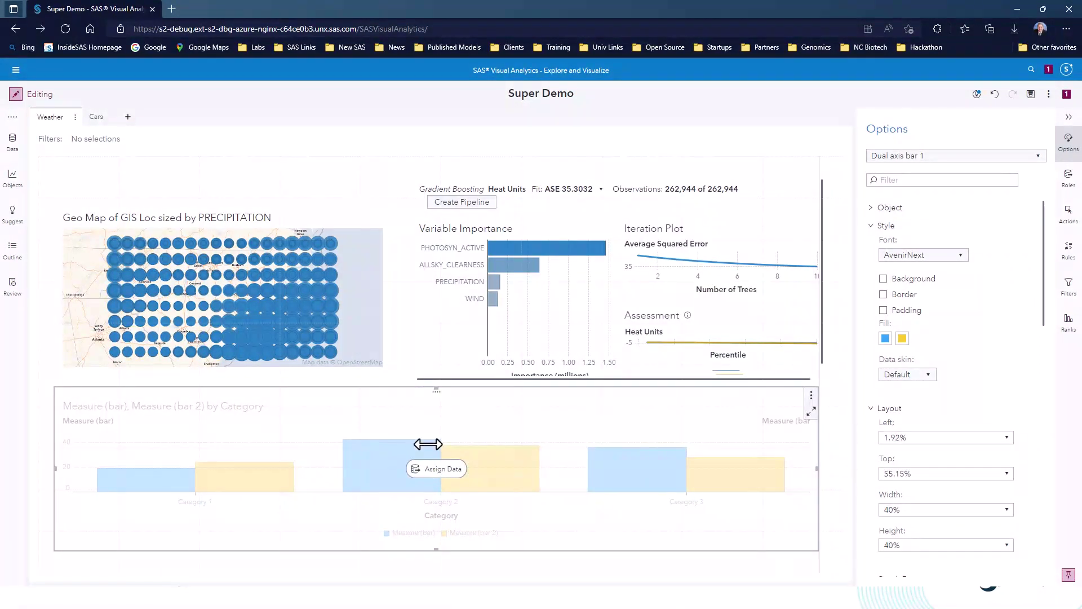
Give the chart Date as category, PRECIPITATION as bar measure, and Heat Units replacing Frequency.
click(481, 540)
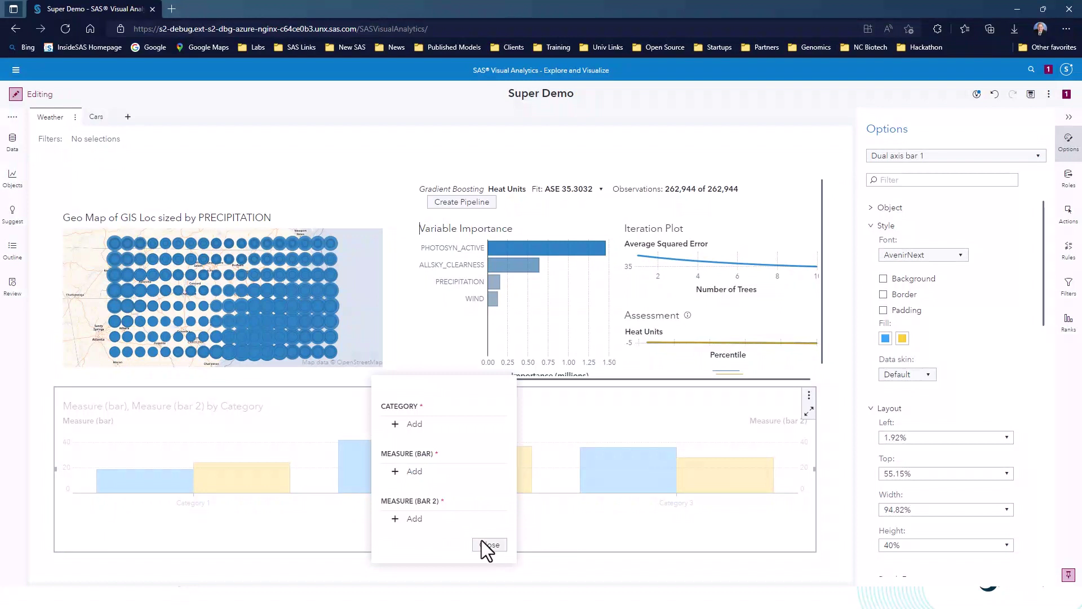
click(414, 423)
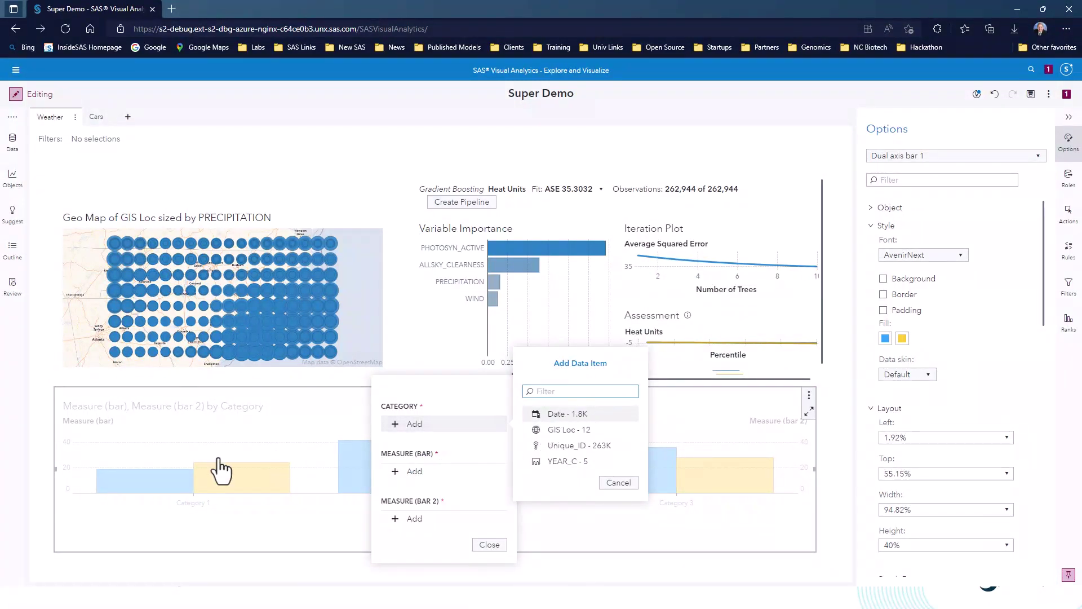
key(Return)
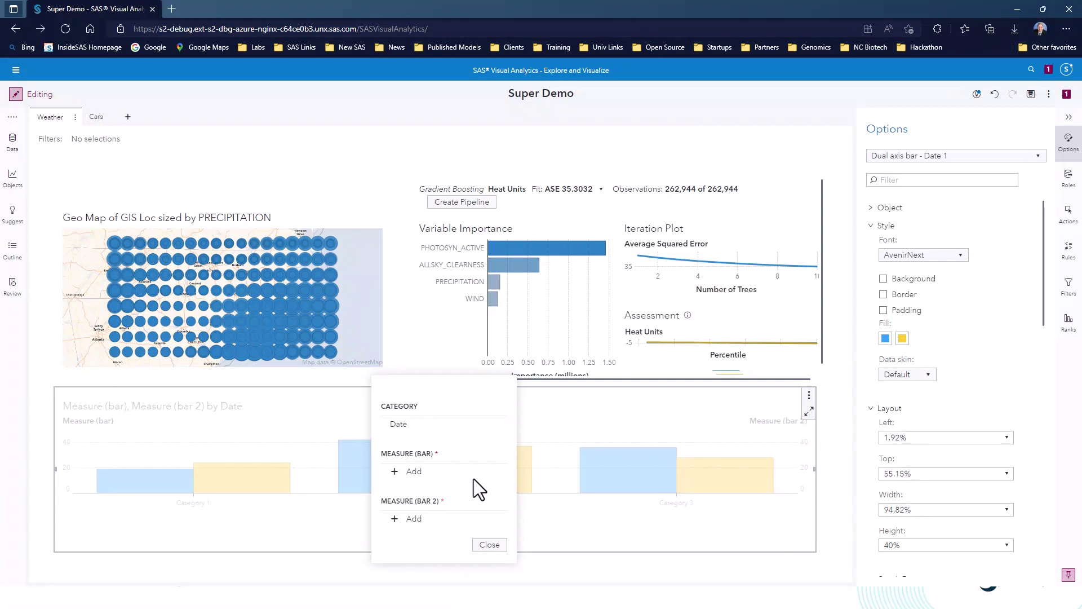
click(422, 472)
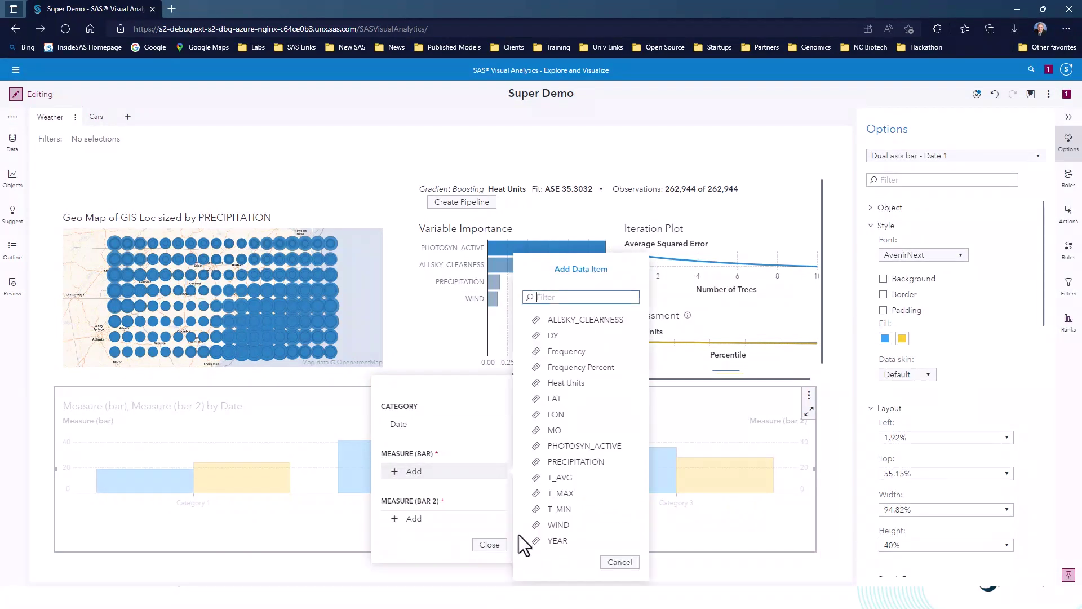
click(570, 462)
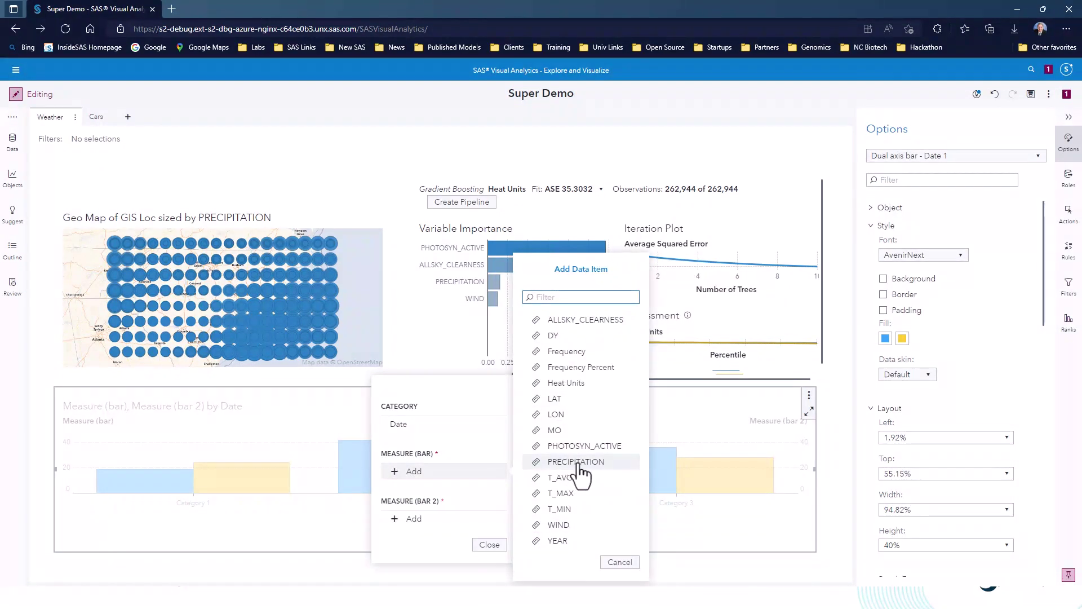
key(Return)
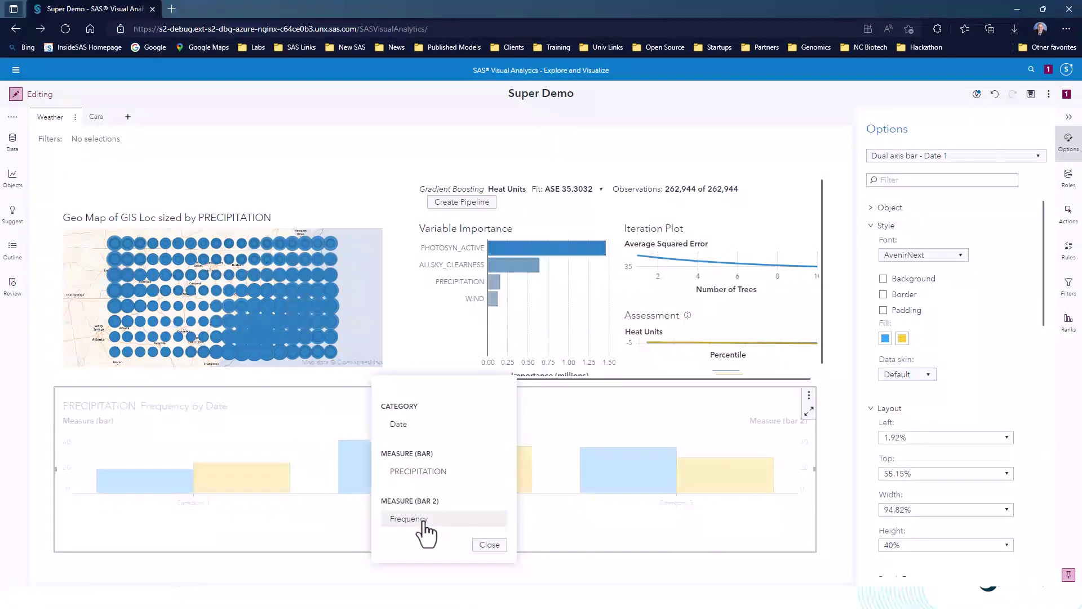
key(Return)
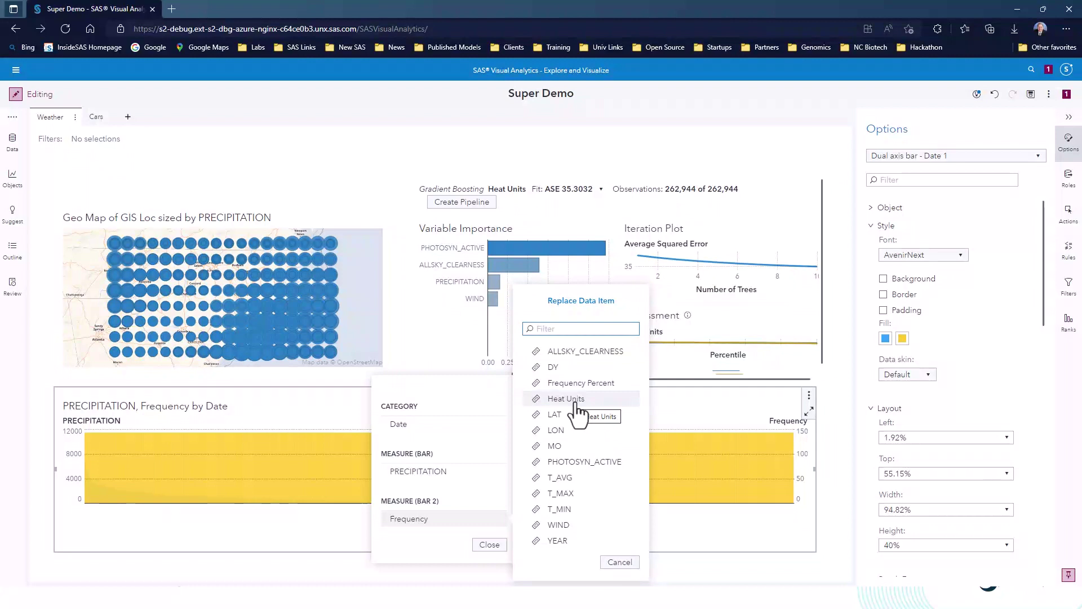
key(Return)
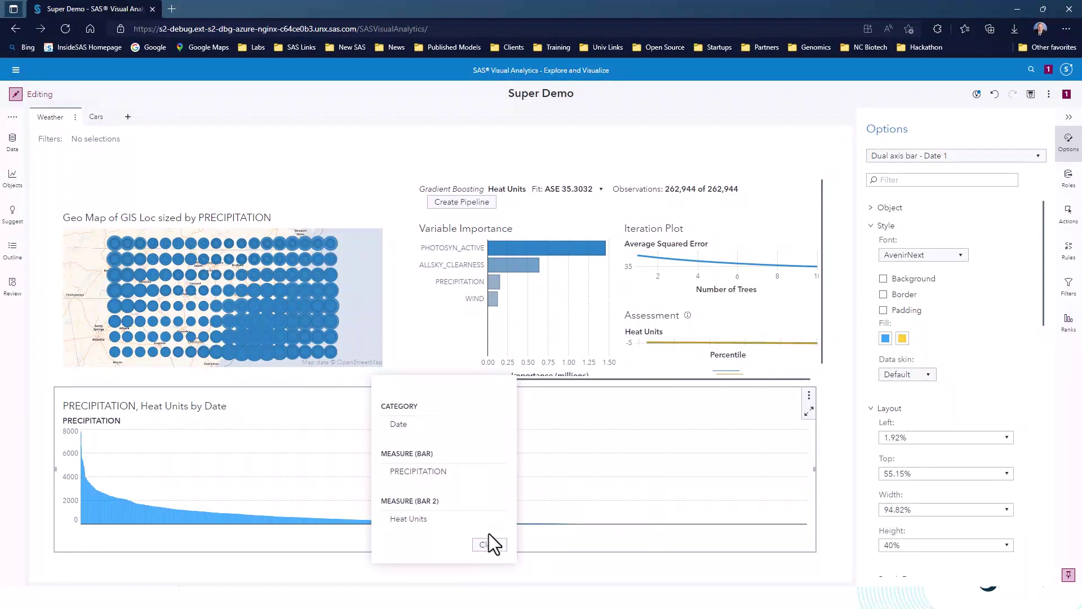
click(485, 544)
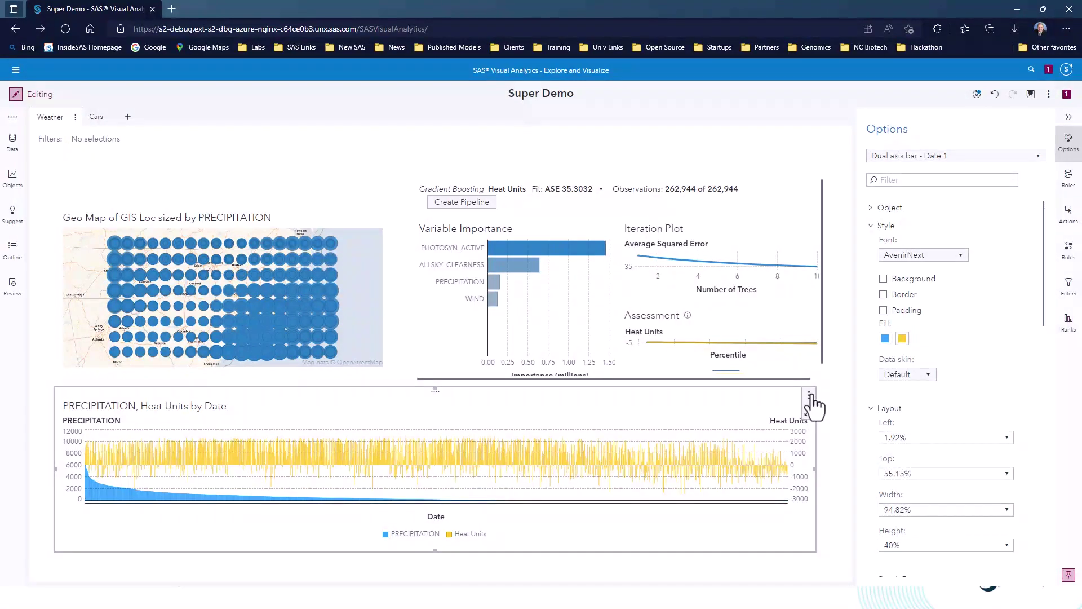
Sort the dual axis bar chart by Date.
right_click(799, 436)
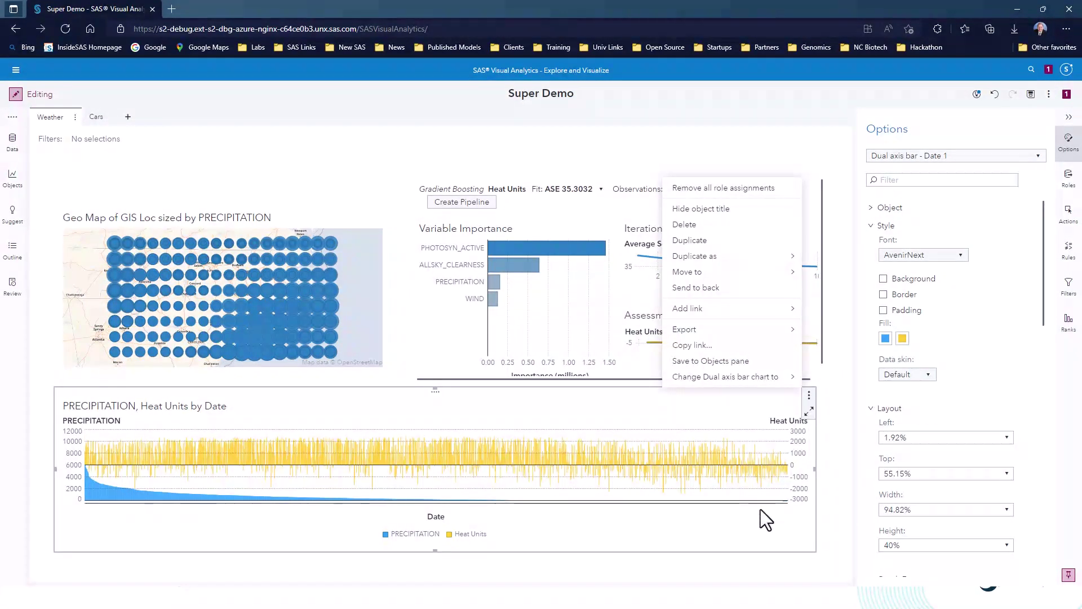
right_click(664, 399)
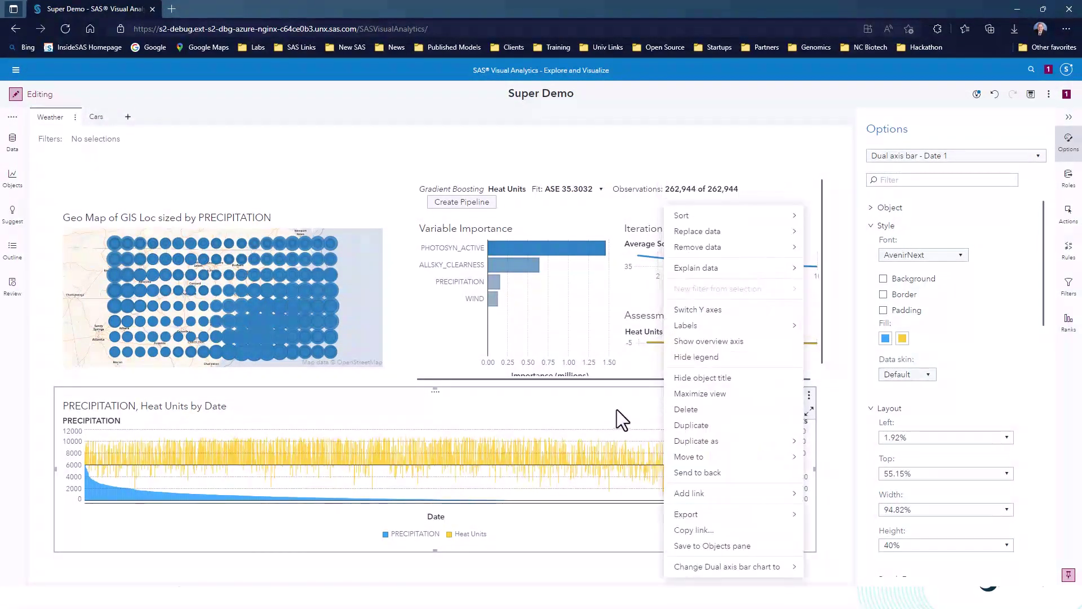
mouse_move(717, 217)
click(540, 518)
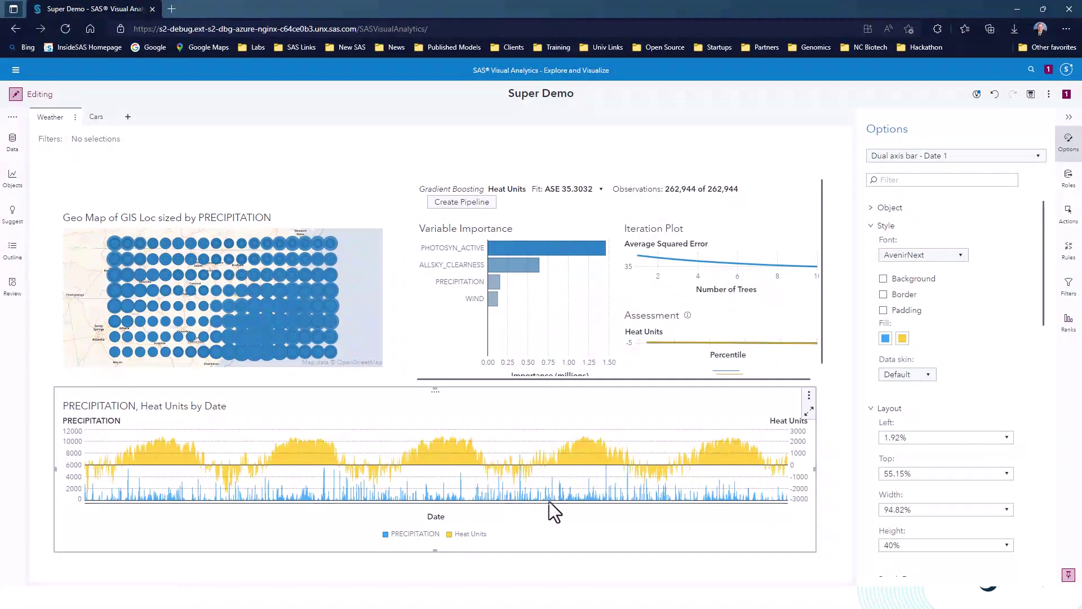
click(13, 177)
Add a YEAR_C button bar (2017–2021) and place it above the geo map.
scroll(177, 401, down, 15)
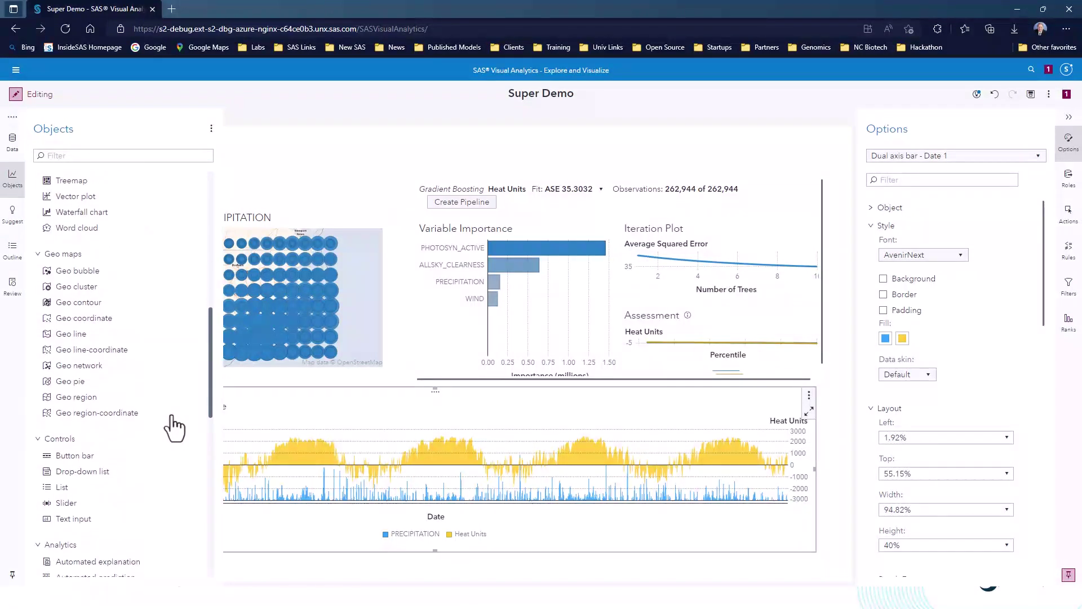
drag(73, 272, 211, 176)
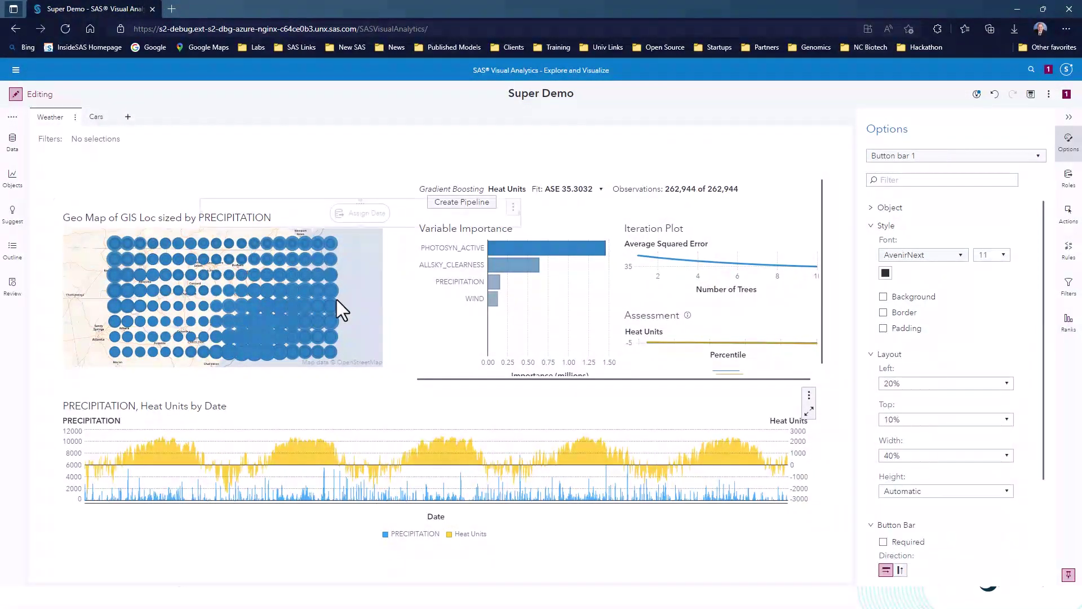
click(361, 217)
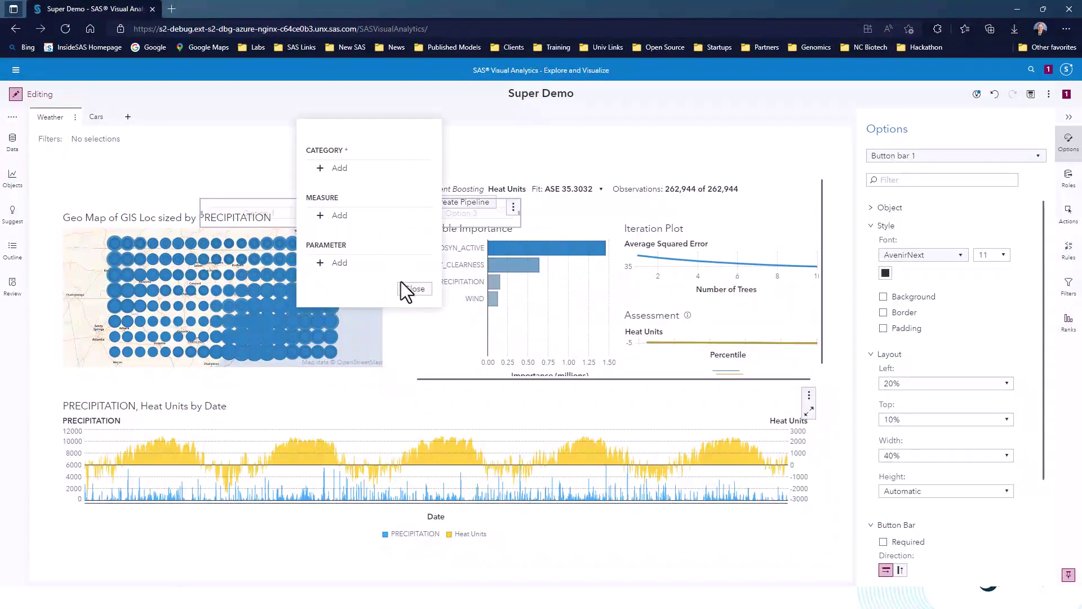
click(335, 169)
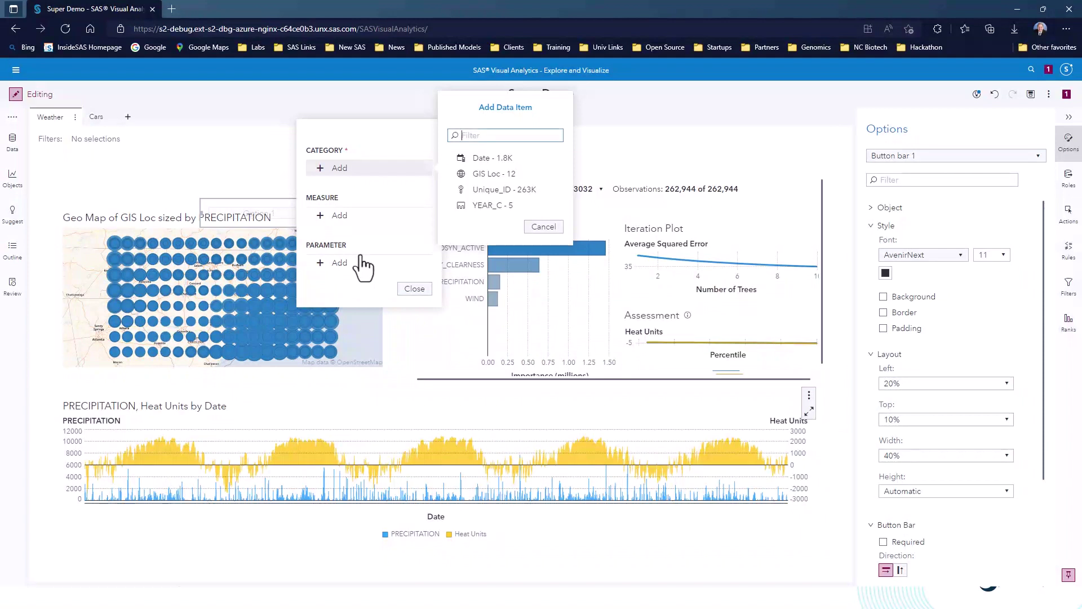
click(484, 205)
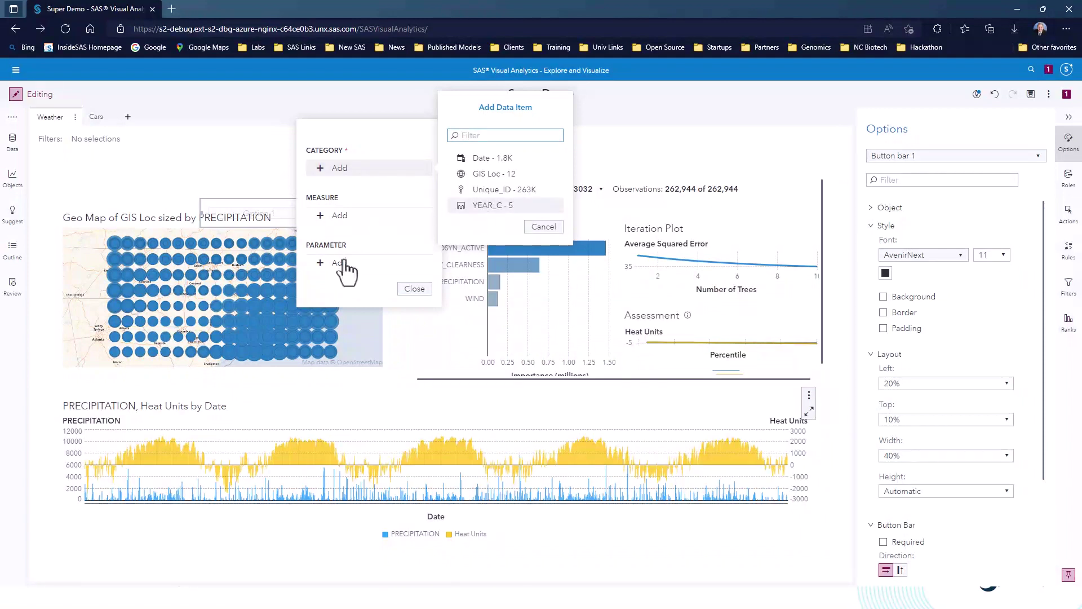
click(415, 289)
drag(359, 205, 329, 192)
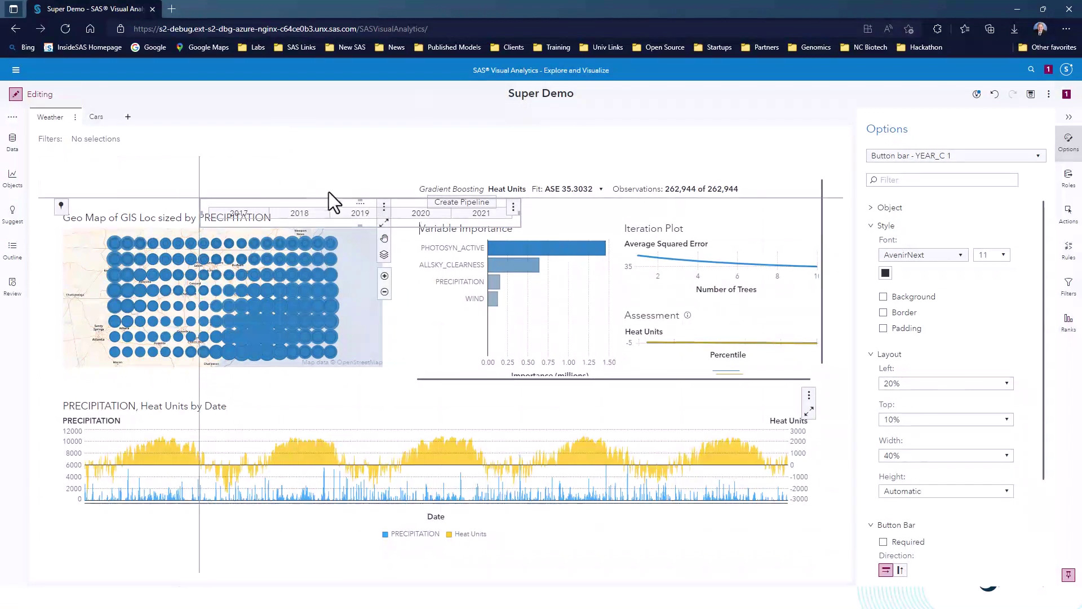
drag(220, 171, 212, 174)
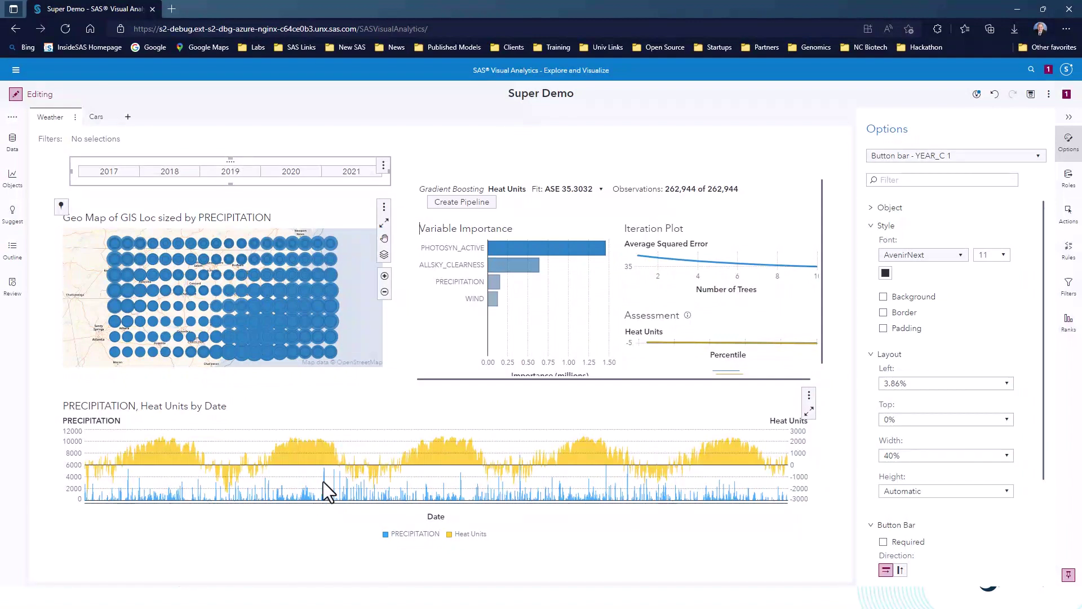
Filter the whole report to 2018 with the year button bar.
click(166, 172)
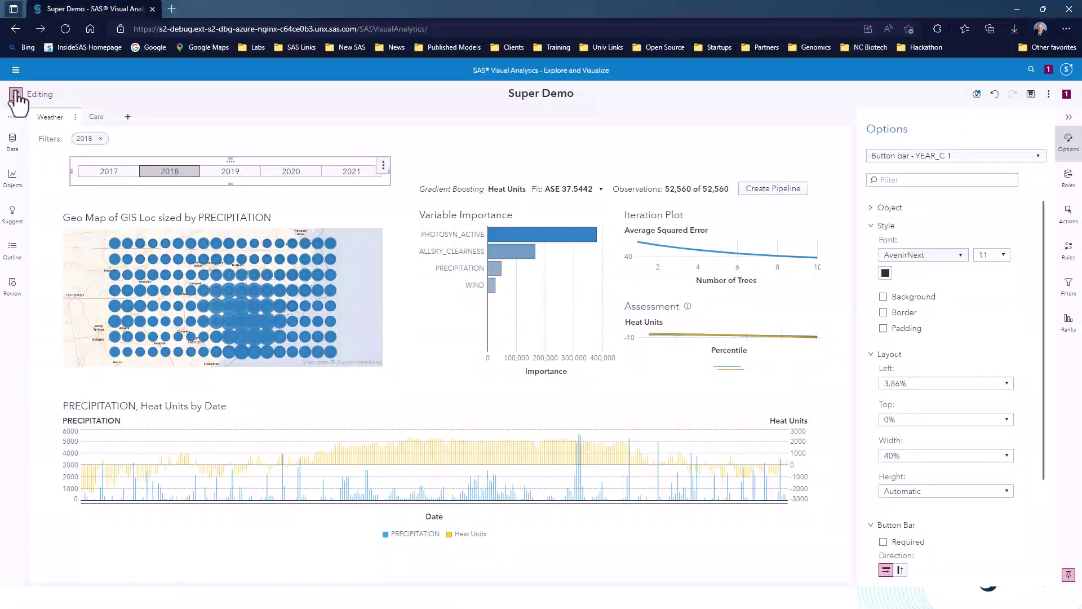
Switch to Build Models and review the NASA Analysis project's pipelines and input data.
click(15, 70)
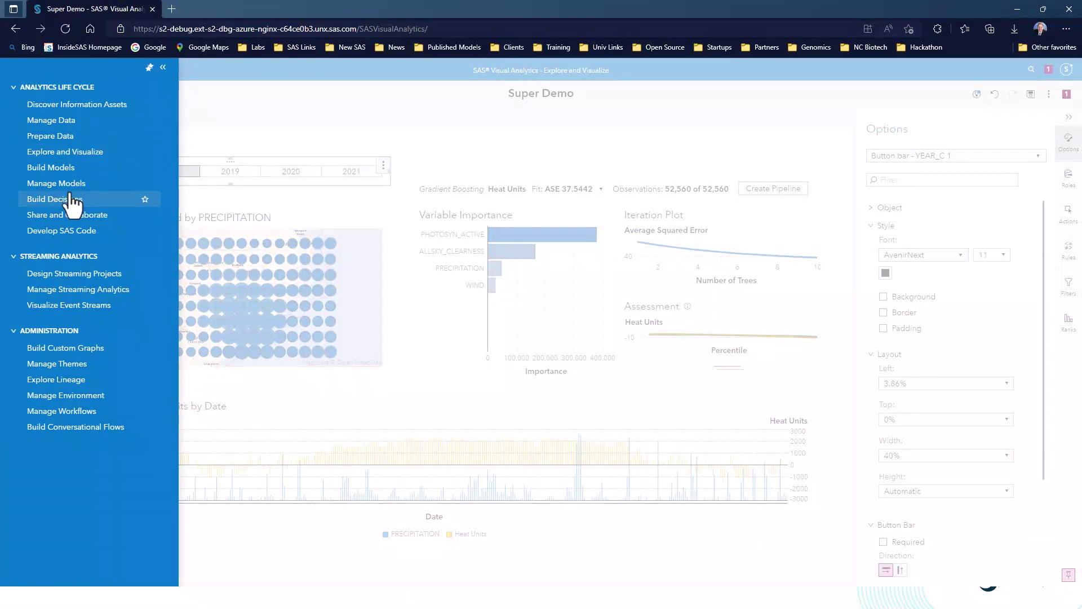
click(58, 171)
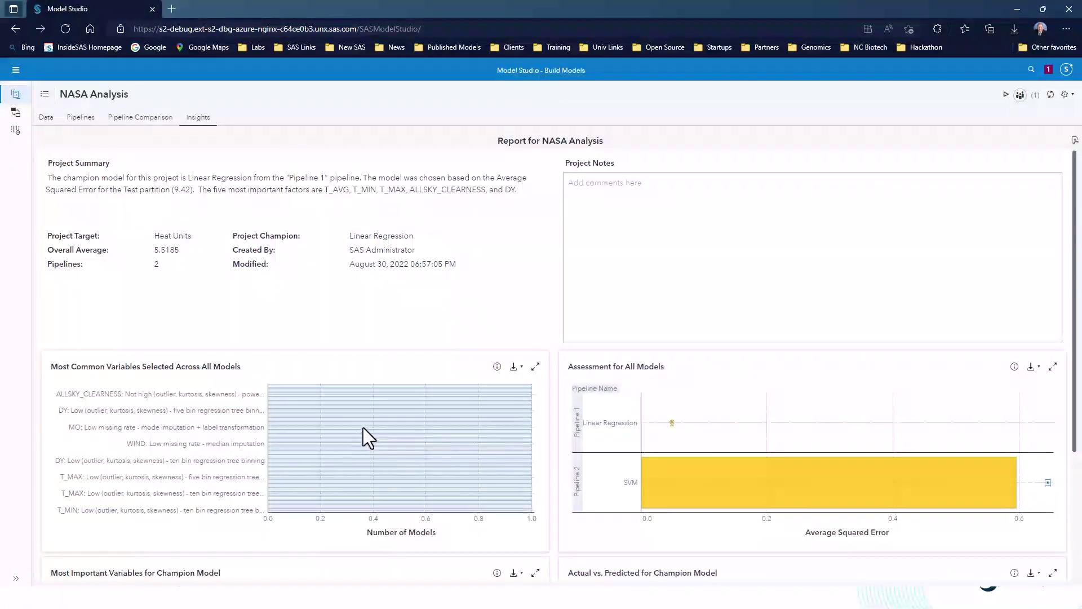
click(83, 119)
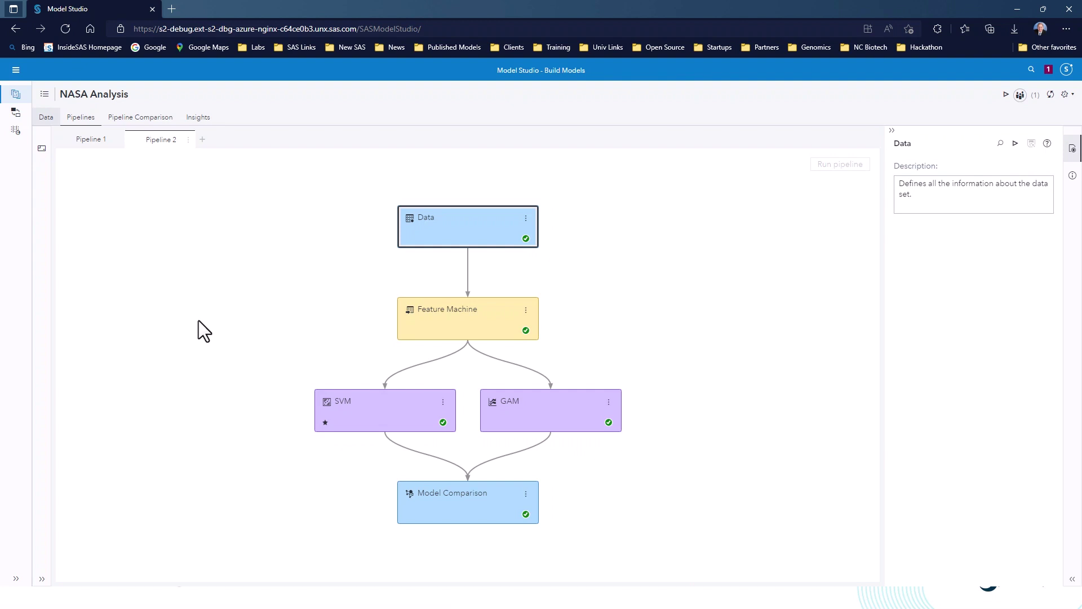
click(46, 117)
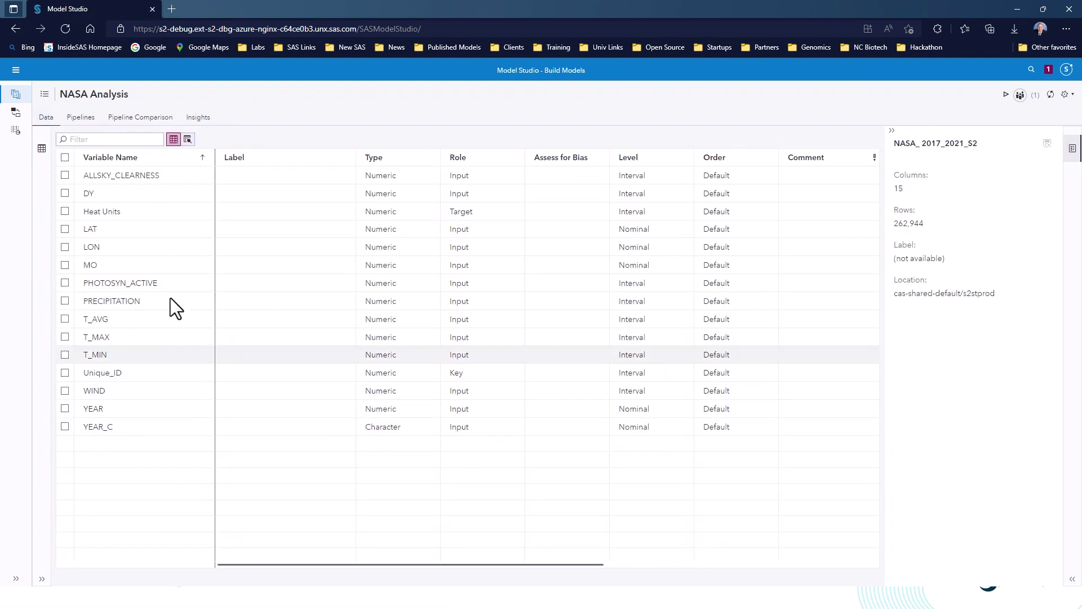
click(82, 117)
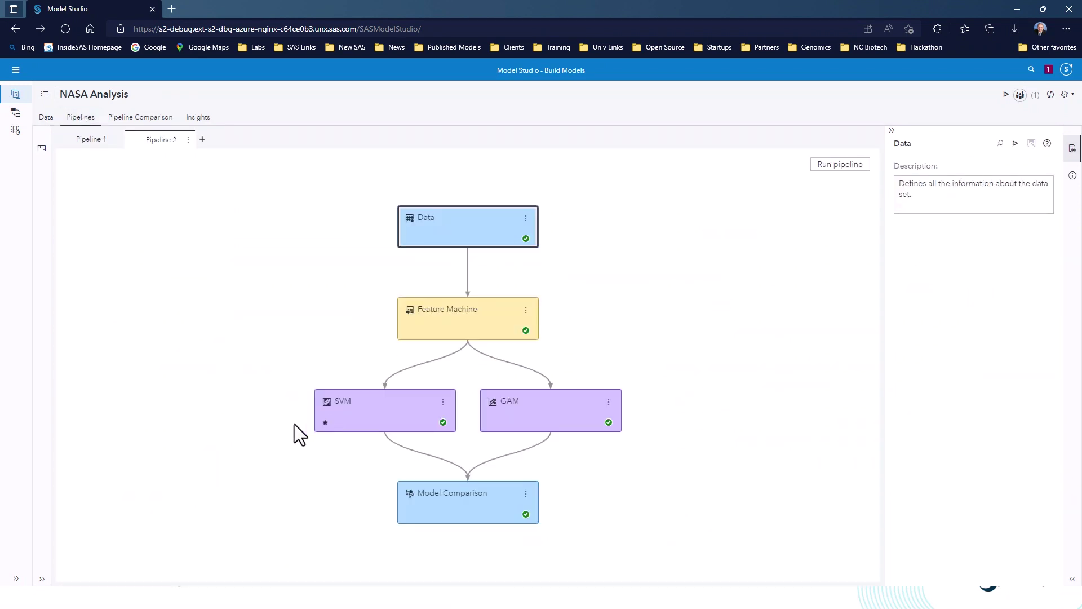
Show Pipeline 1's Clustering, Gradient Boosting, Neural Network and Linear Regression flow.
click(89, 140)
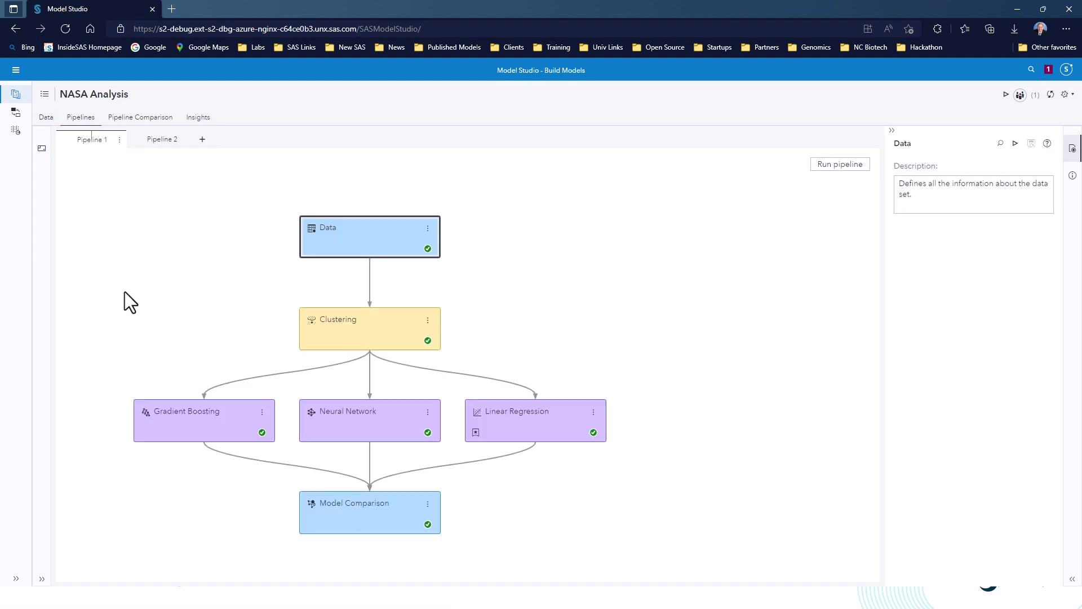